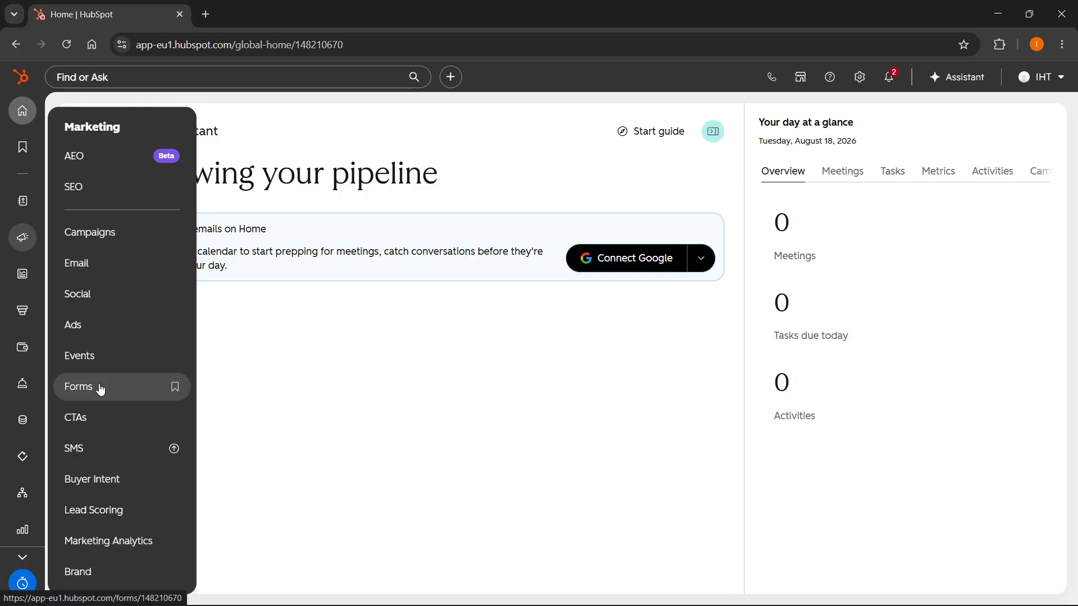
Start a new marketing form and choose the Form Editor as the way to build it.
click(95, 388)
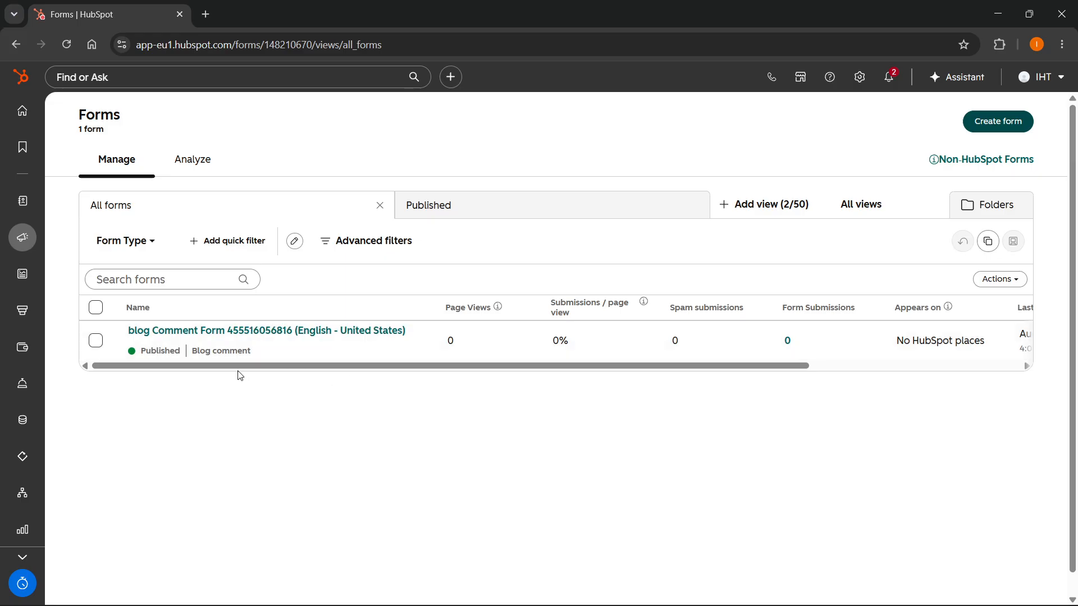
click(982, 127)
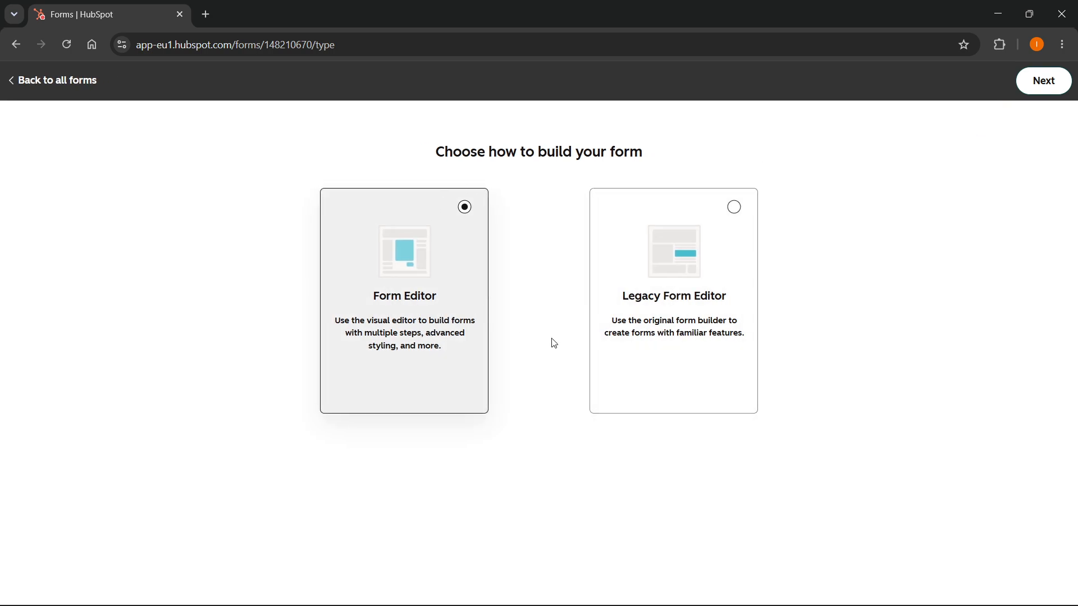
click(734, 326)
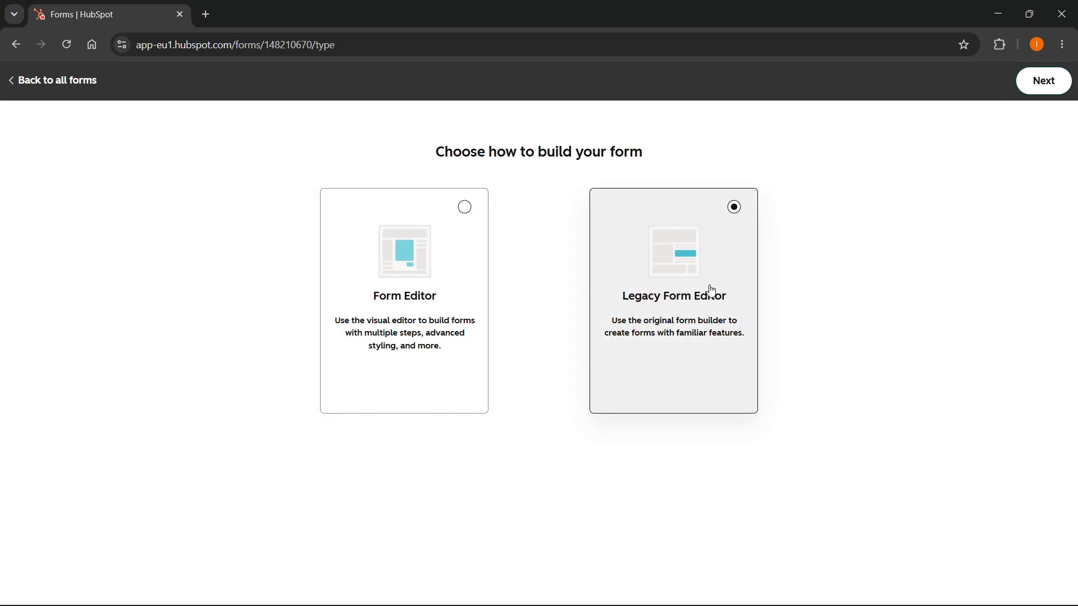
click(438, 275)
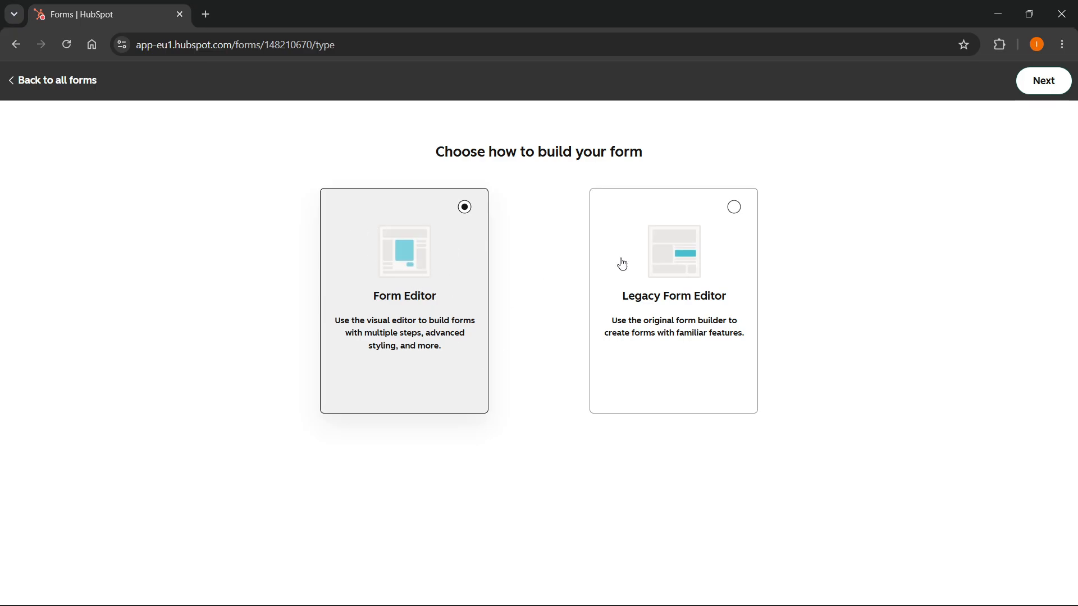
click(1045, 81)
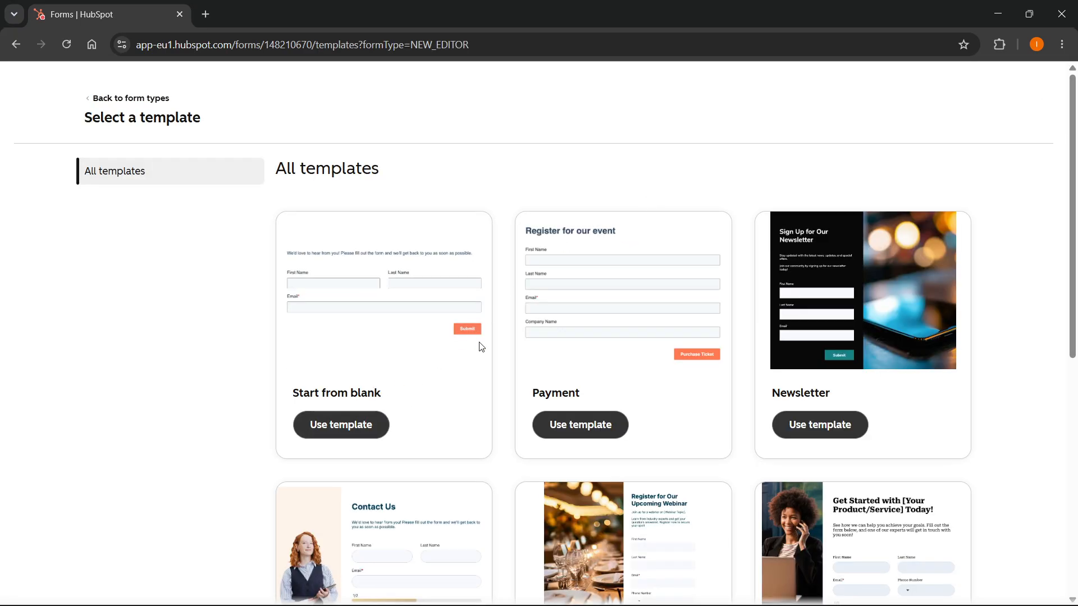
Look through the available form templates and use the Start from blank template.
scroll(482, 346, down, 8)
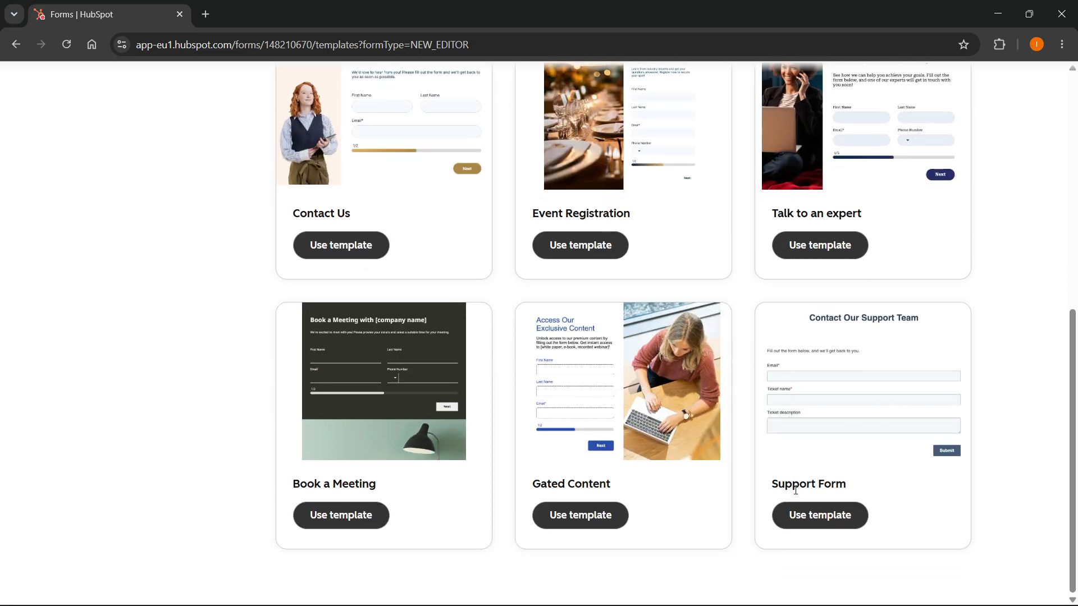
scroll(803, 487, up, 8)
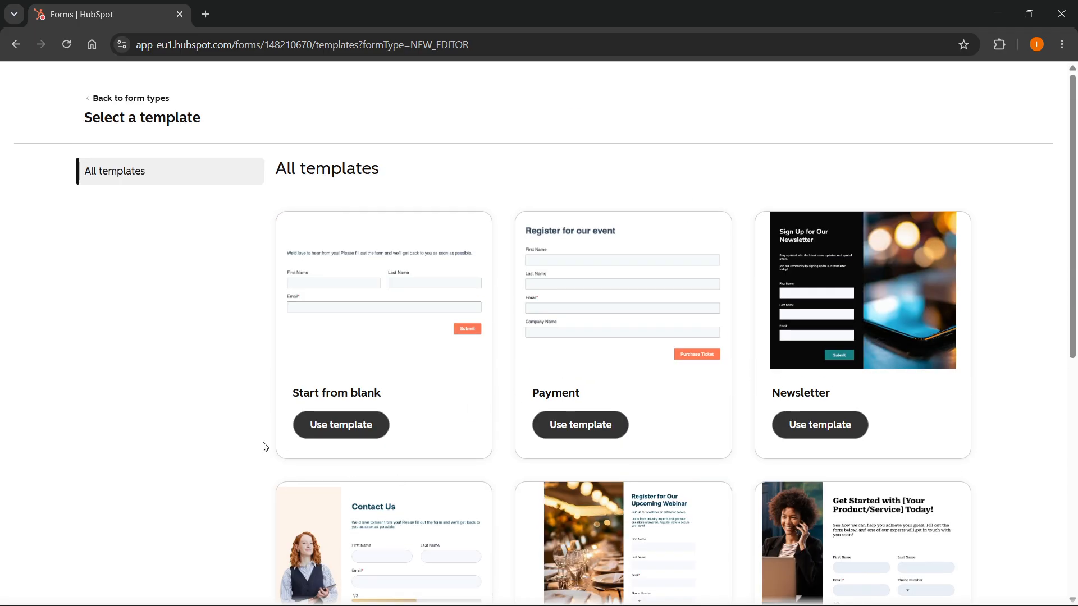
click(355, 429)
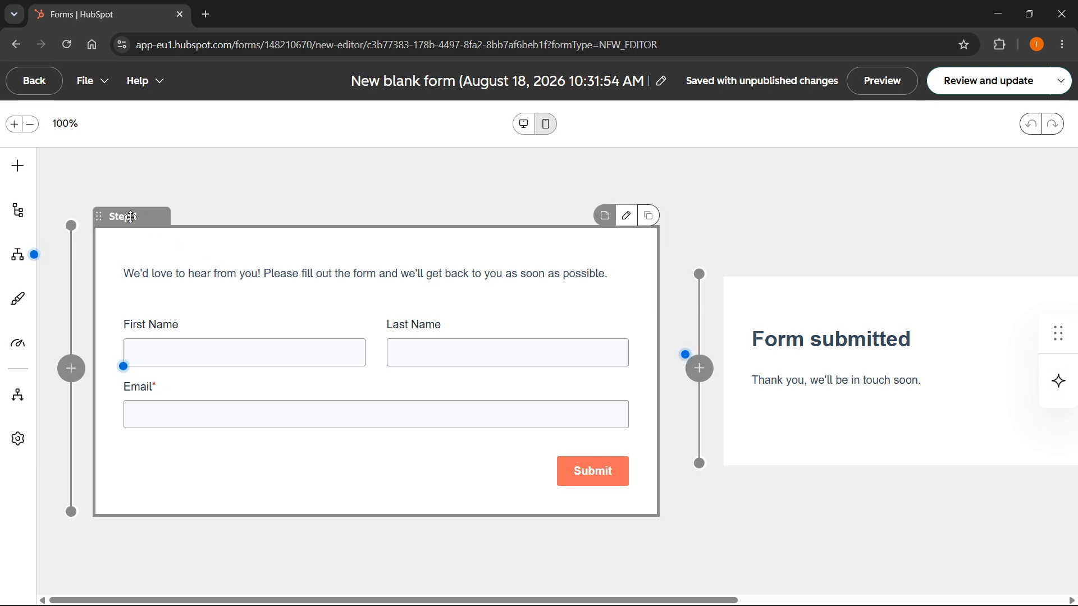
Replace the form's introductory paragraph with "Hello! Welcome to my form. Please fill it out.".
click(234, 268)
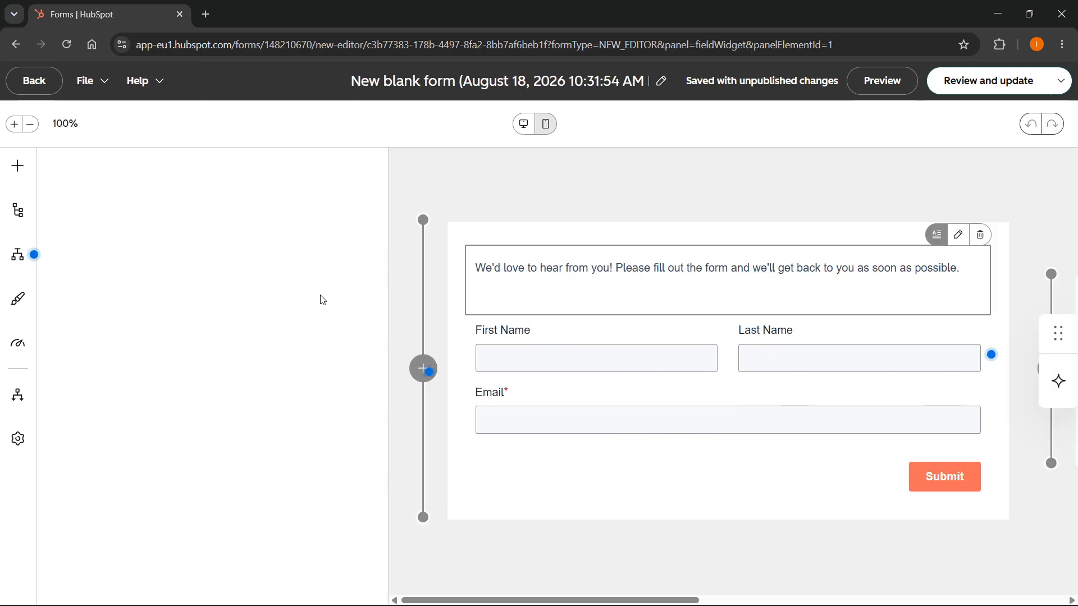
double_click(581, 268)
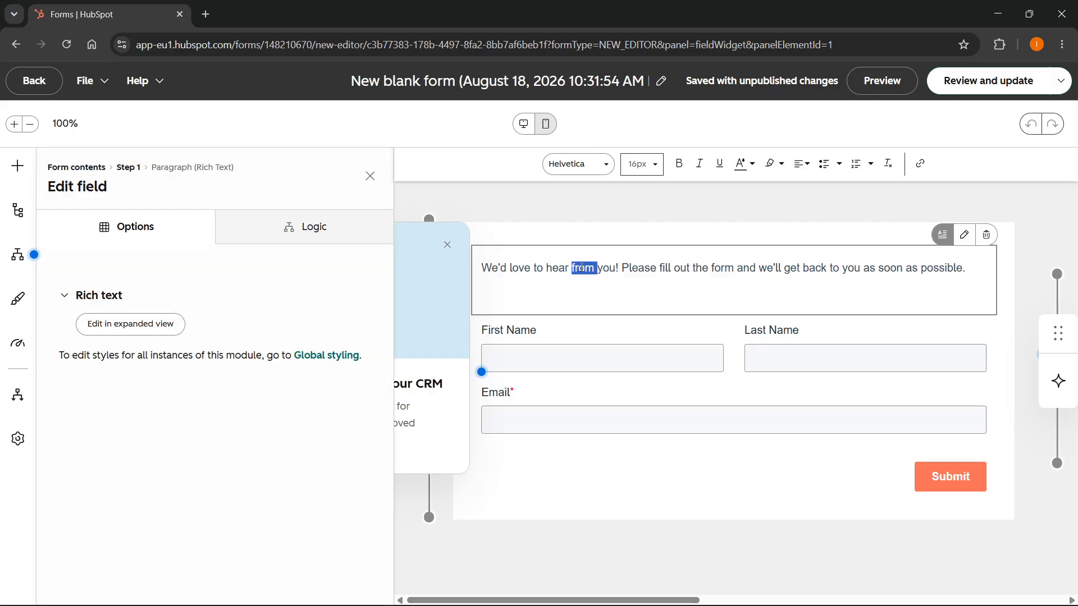
triple_click(556, 268)
text(Hello! Welcome to my form. Please)
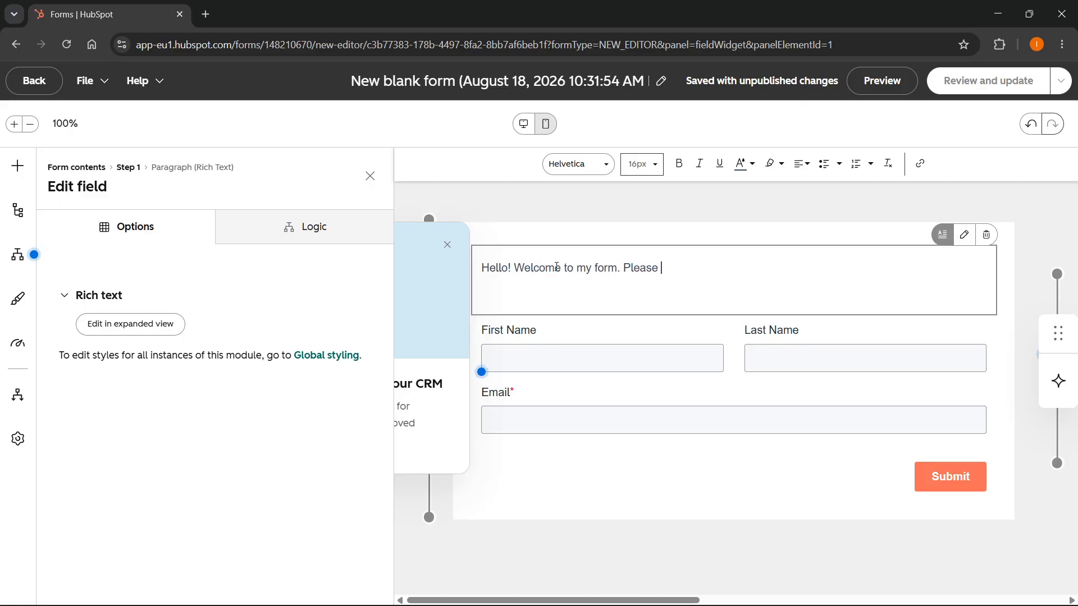
text( fil l)
key(BackSpace)
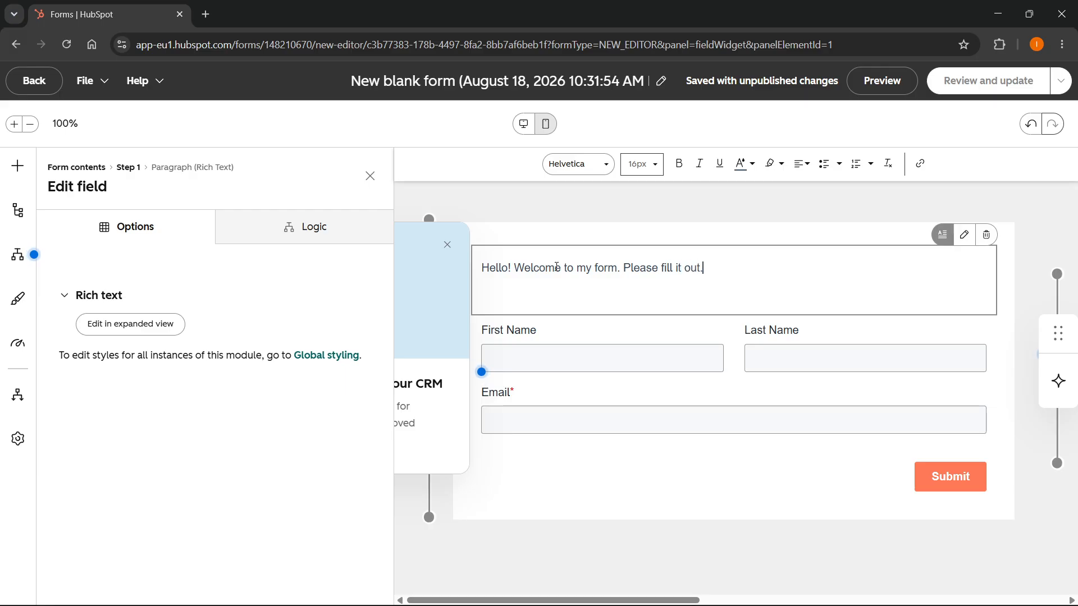
Review the settings of the Last Name, Email and First Name fields.
click(665, 366)
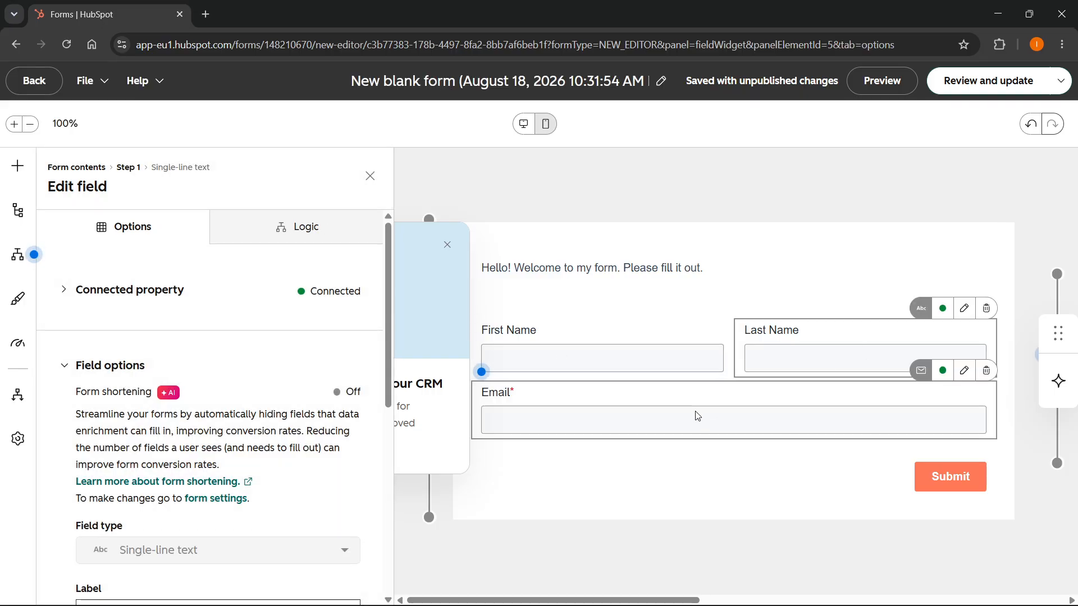
scroll(696, 418, right, 3)
click(688, 419)
scroll(688, 419, left, 3)
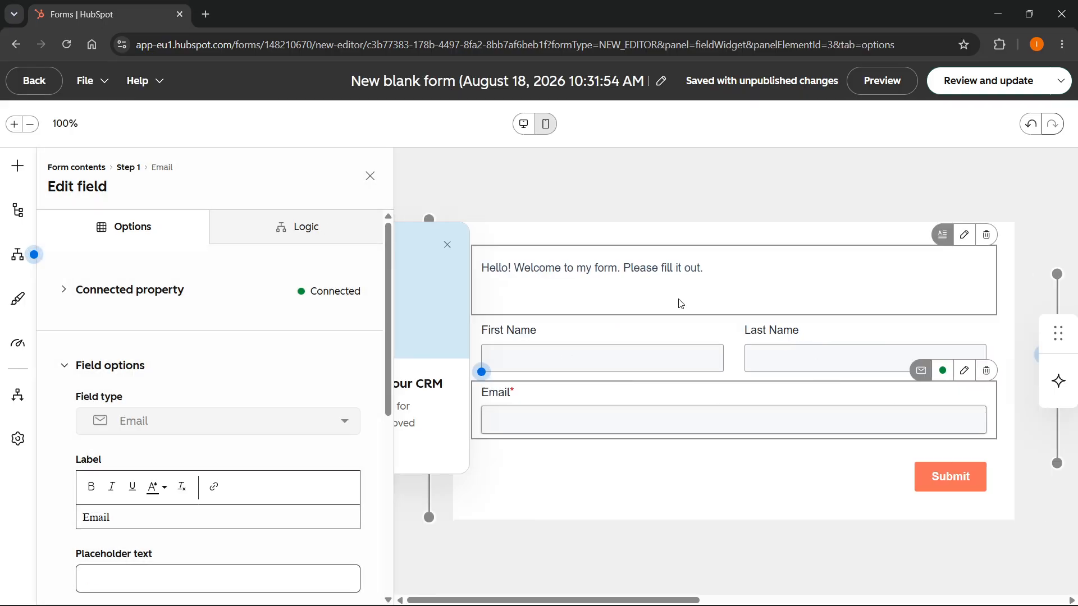
click(603, 346)
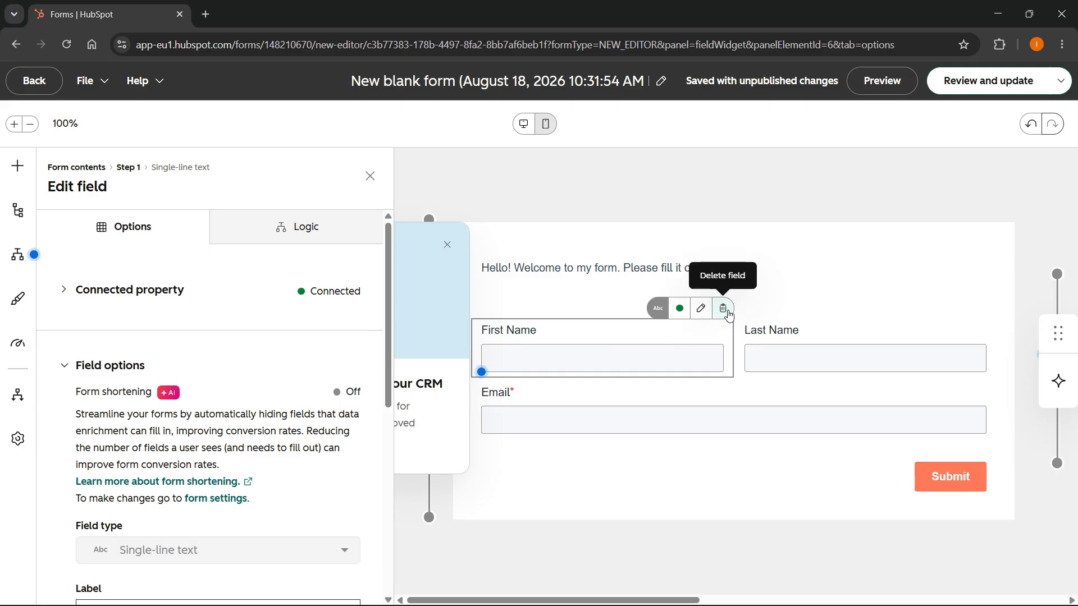
click(697, 467)
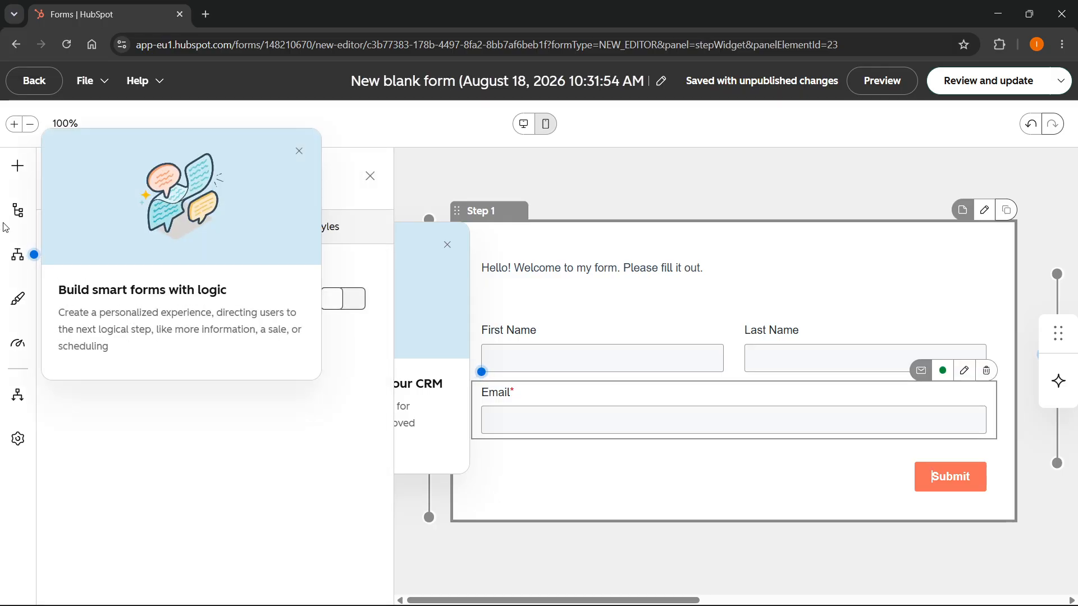
Dismiss the two tip pop-ups and add a Multiple checkboxes field below the Email field.
click(447, 245)
click(299, 150)
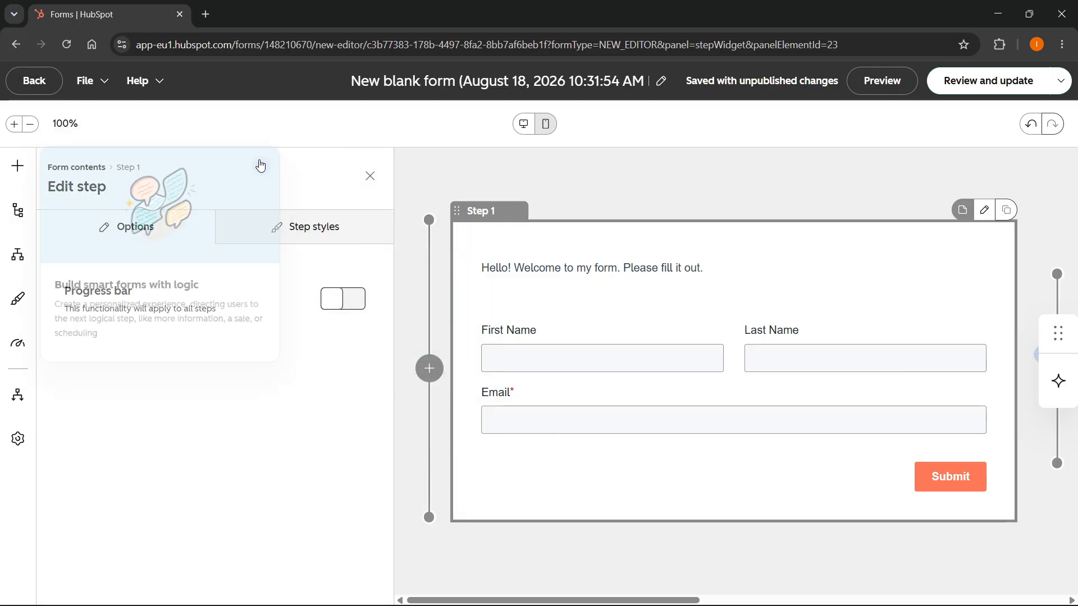
click(13, 167)
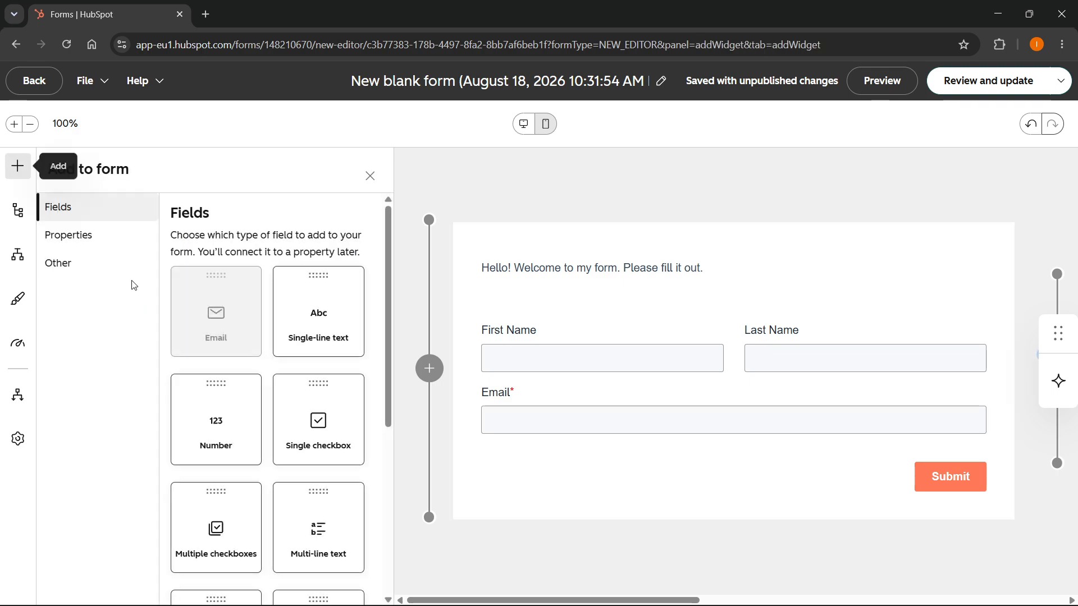
scroll(272, 410, down, 1)
scroll(272, 410, down, 1)
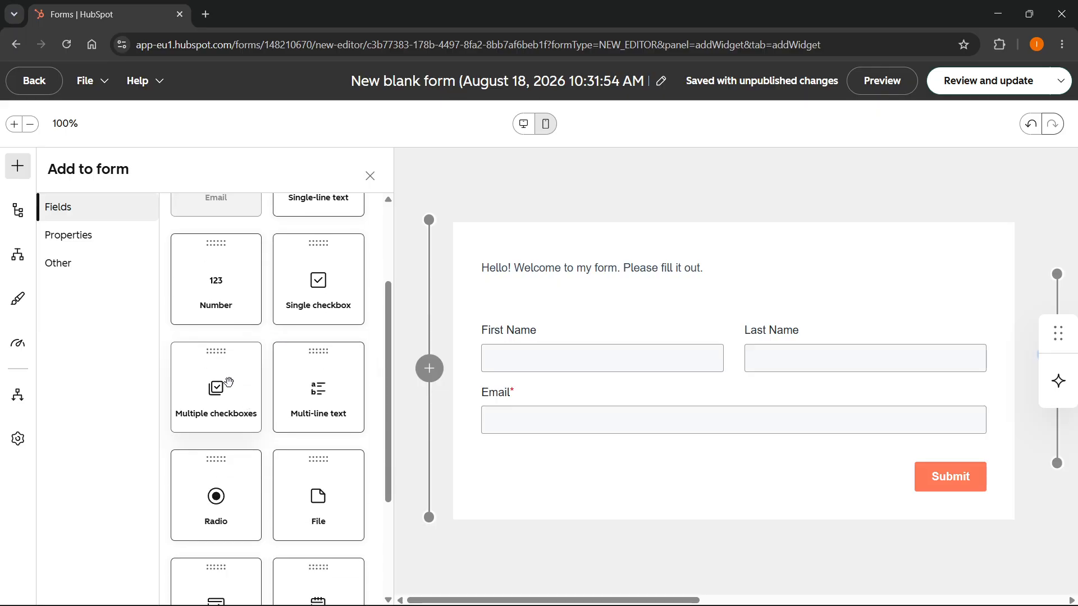
drag(202, 387, 540, 446)
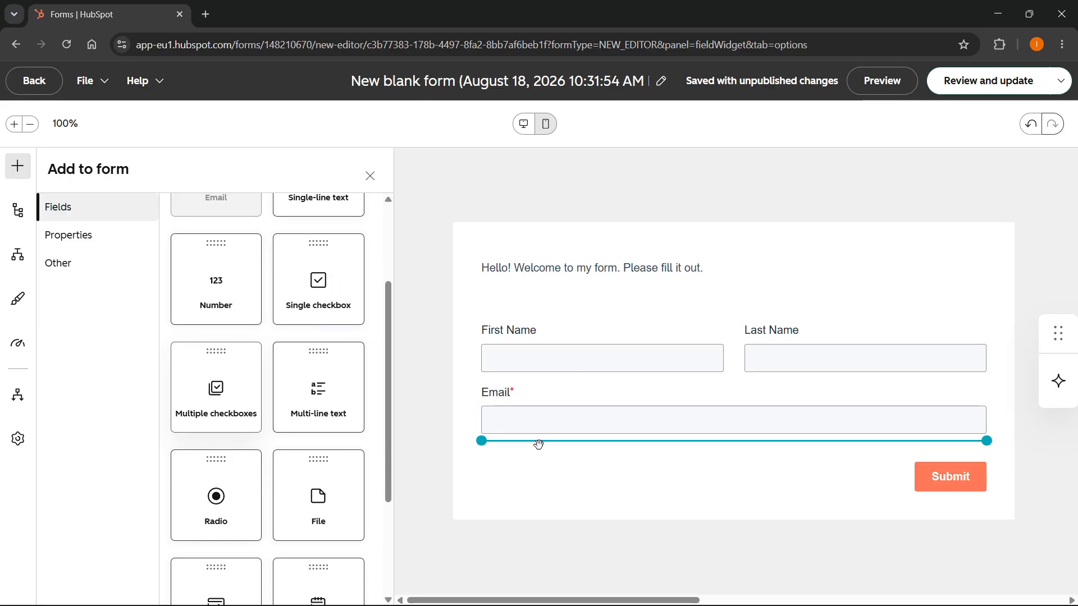
Label the multiple checkboxes field "How many years of experience do you have?".
click(527, 387)
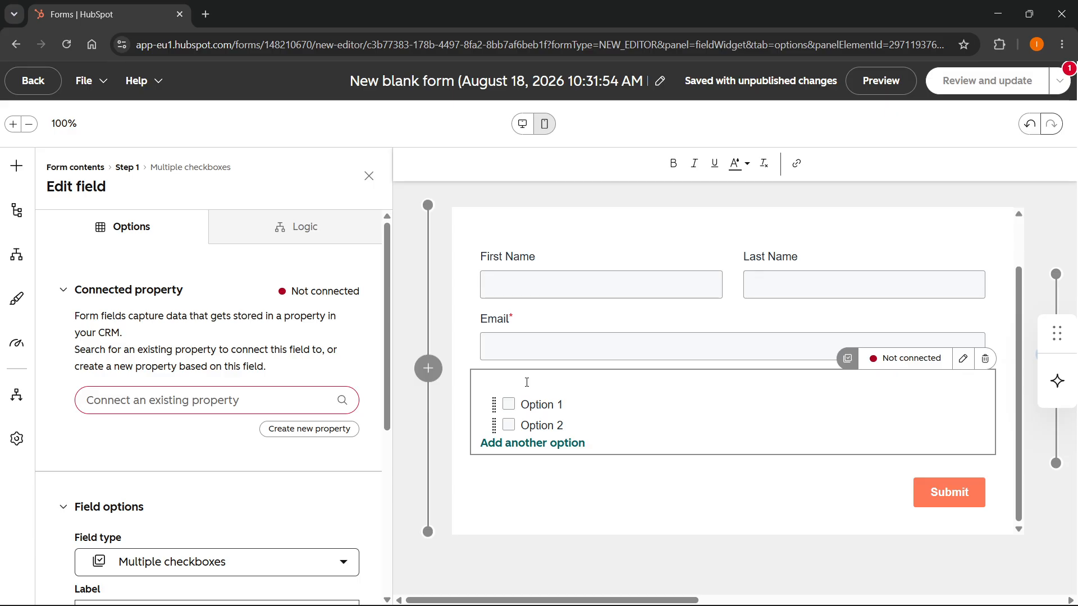
text(How many years of experie)
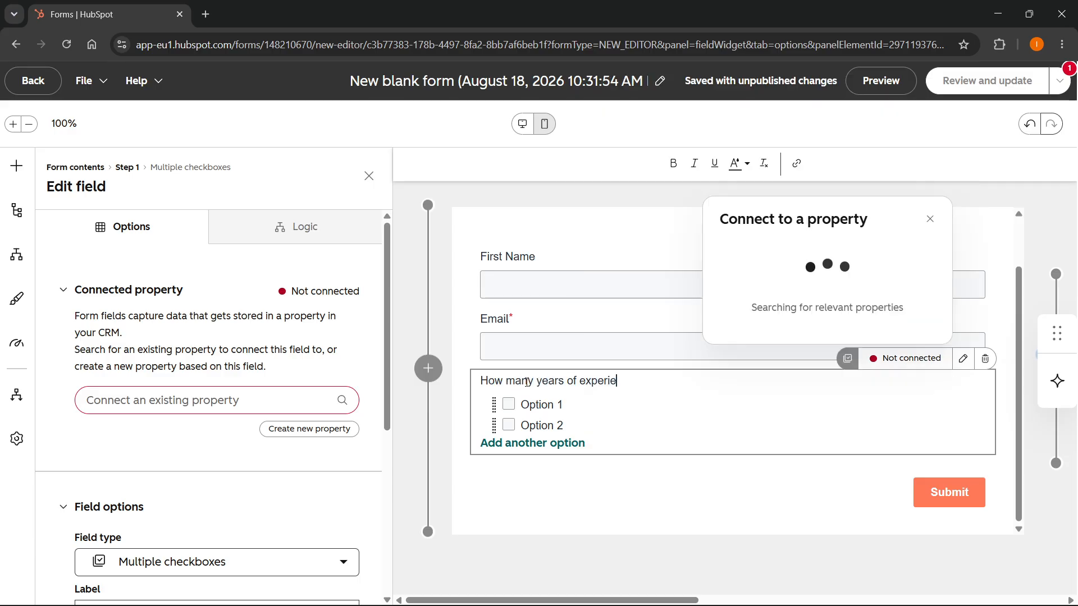
text(nce do you hav)
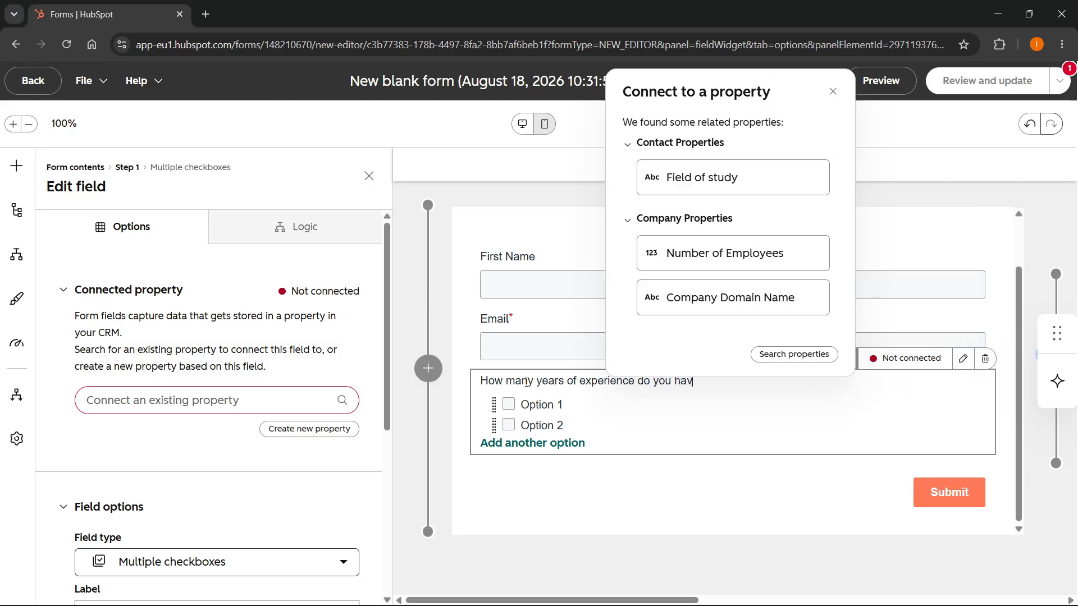
text(e?)
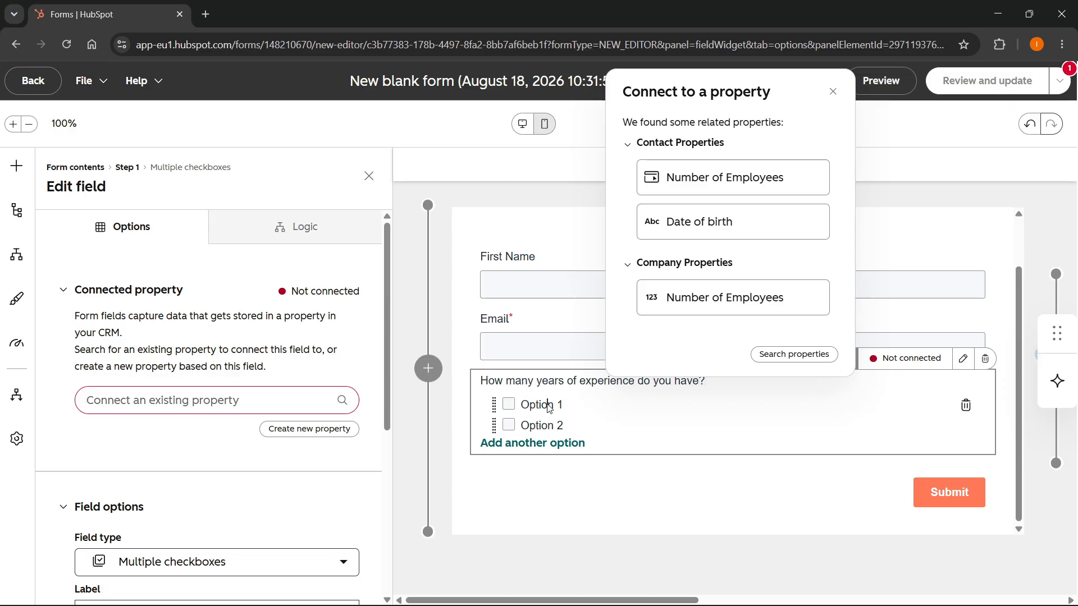
Rename the two checkbox options to "1 year" and "2 years".
click(549, 409)
click(557, 405)
drag(562, 404, 522, 405)
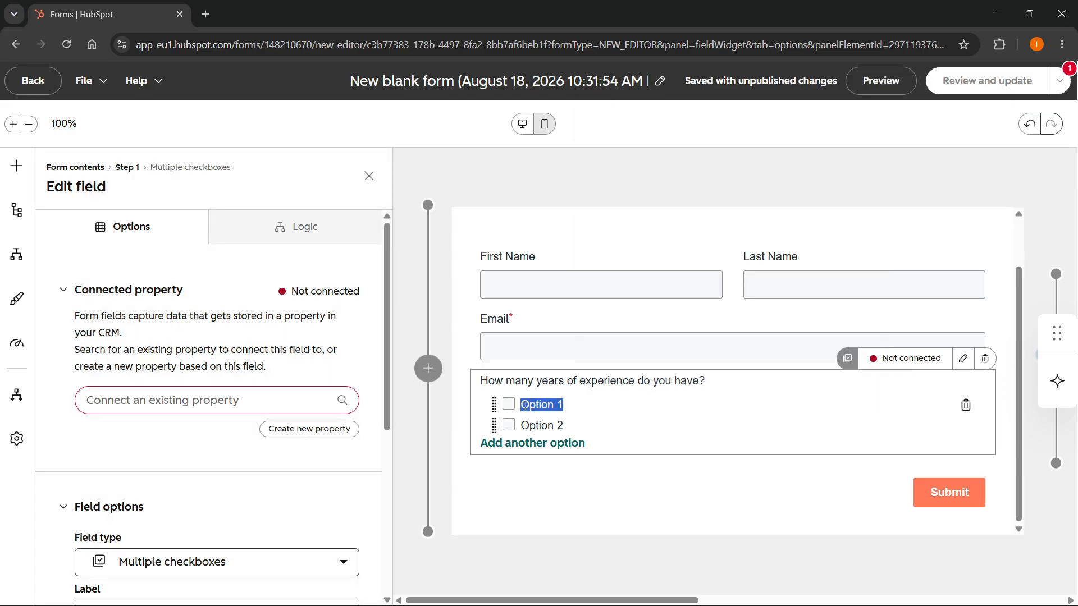
key(BackSpace)
drag(567, 427, 522, 425)
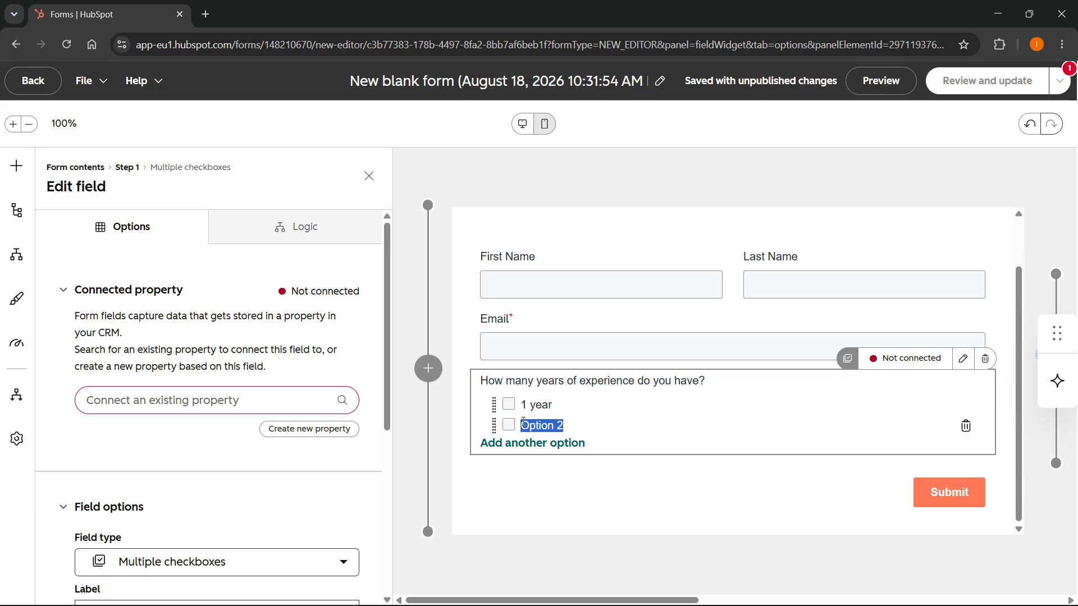
text(2 years)
Turn on the progress bar in the Step 1 options.
click(581, 476)
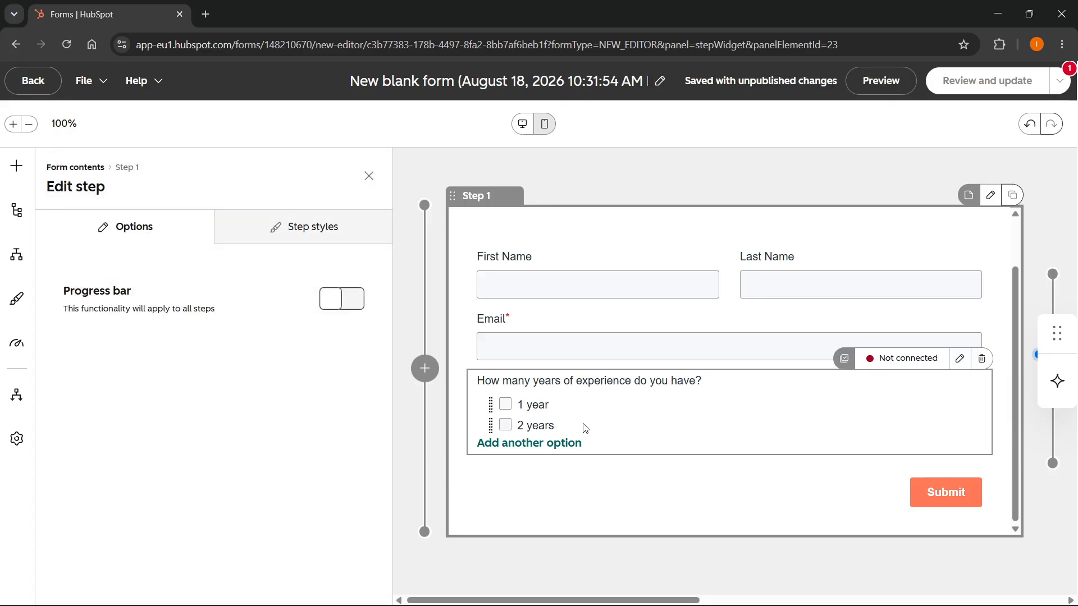
click(333, 301)
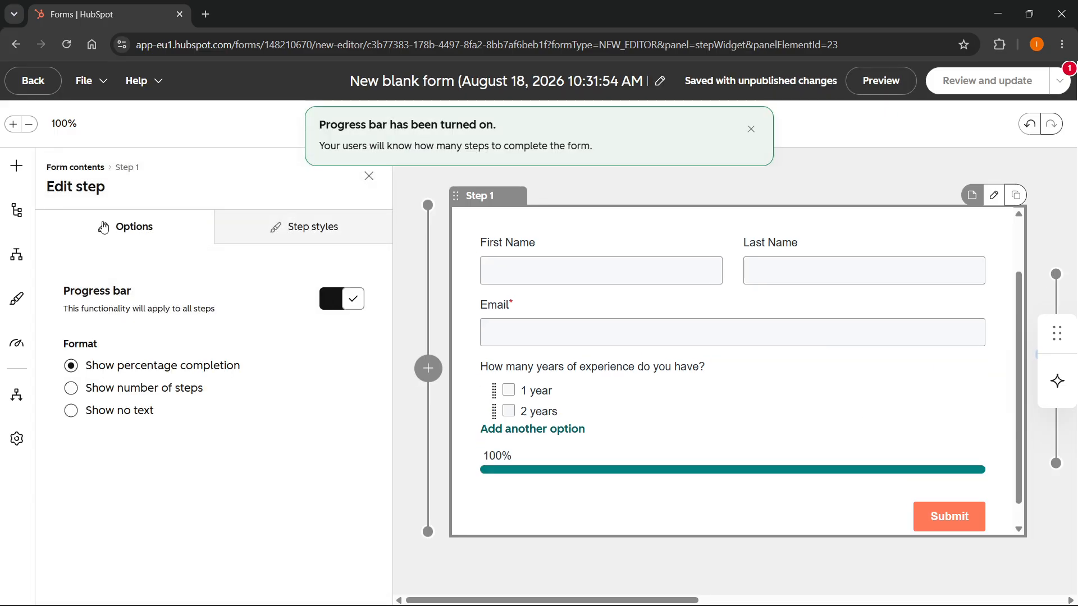
Review the Options and Logic settings of the welcome paragraph.
click(609, 209)
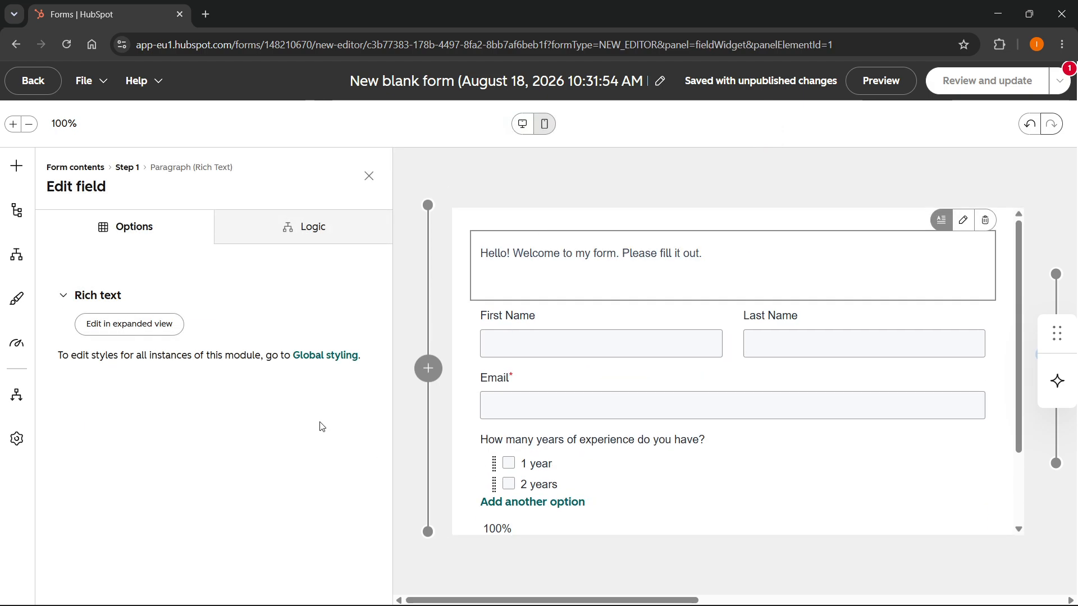
click(356, 225)
click(154, 226)
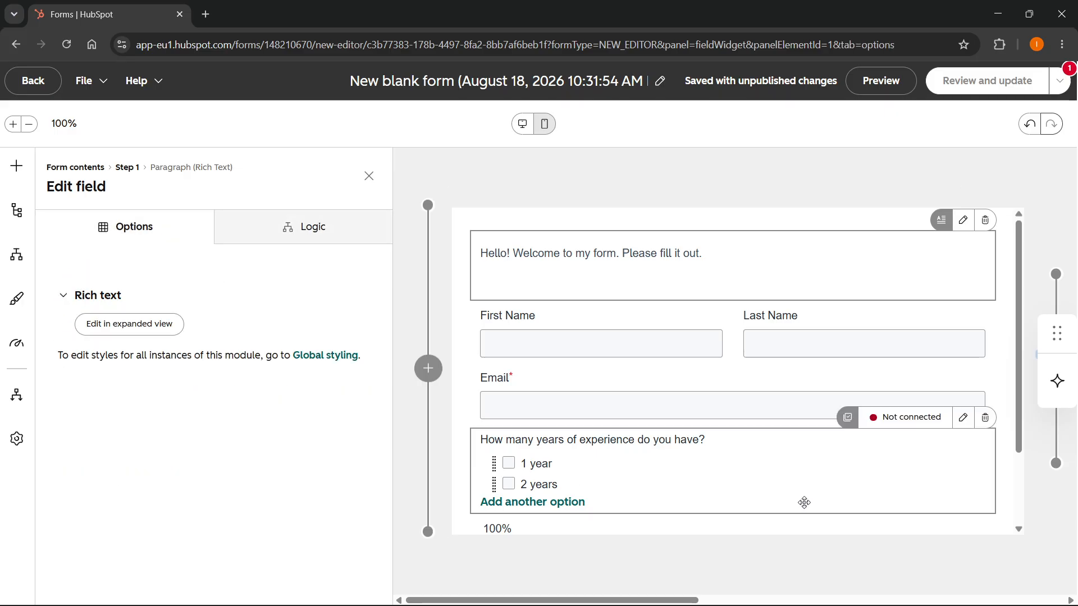
Turn on the banner background color in Step 1's styles and set it to cyan 00FFFF.
click(819, 531)
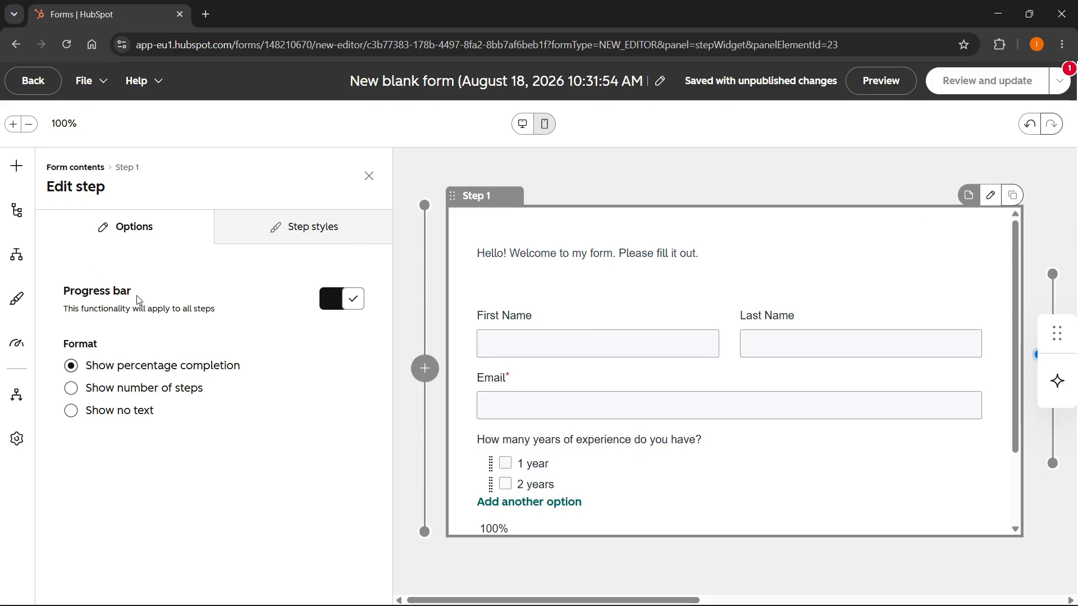
click(283, 225)
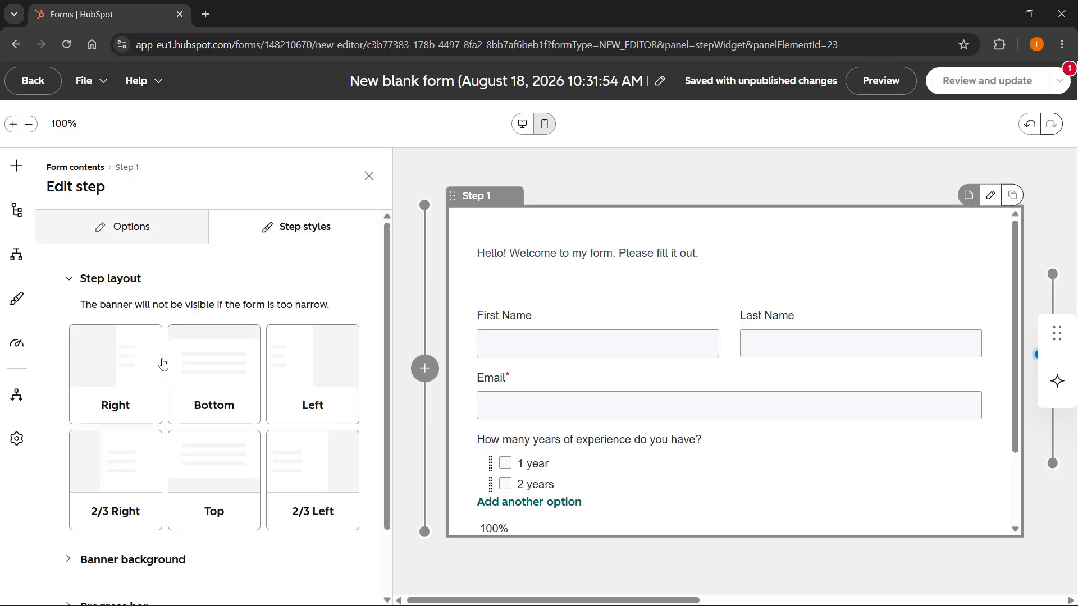
scroll(183, 388, down, 2)
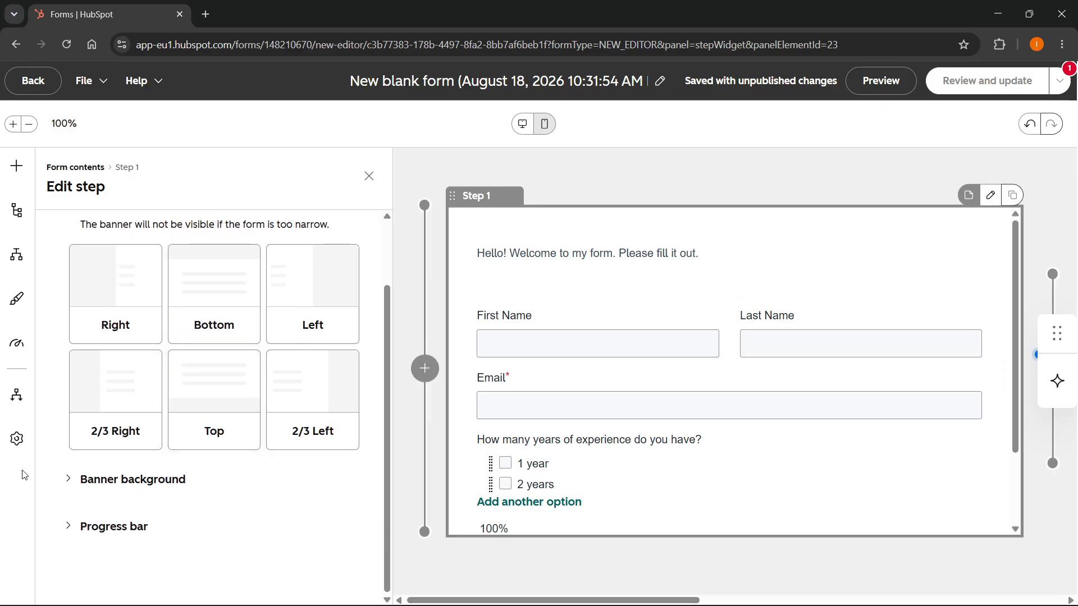
click(68, 479)
scroll(79, 477, down, 3)
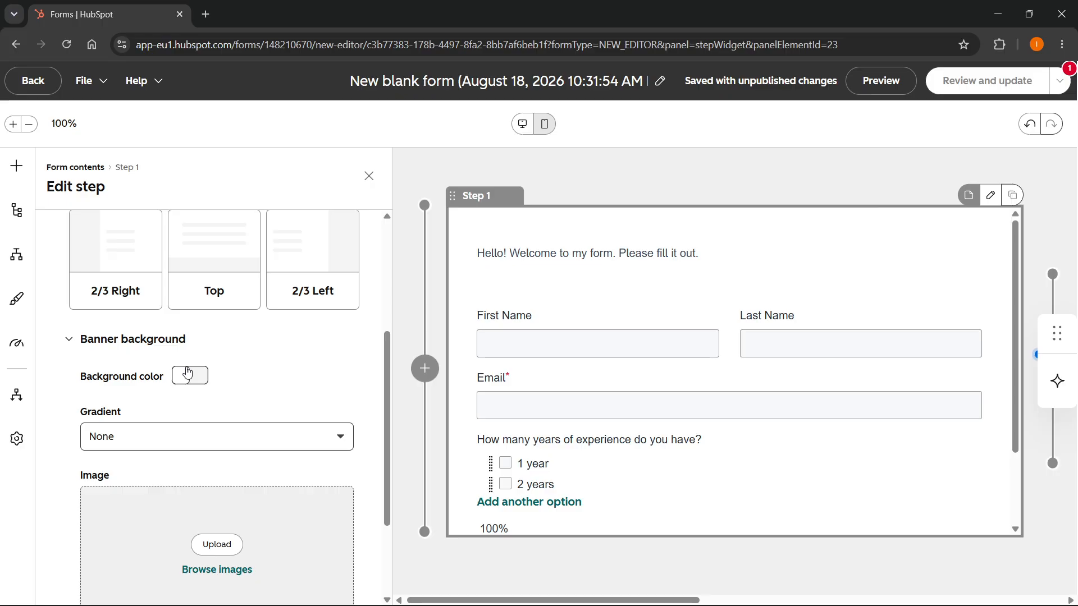
click(188, 373)
click(179, 442)
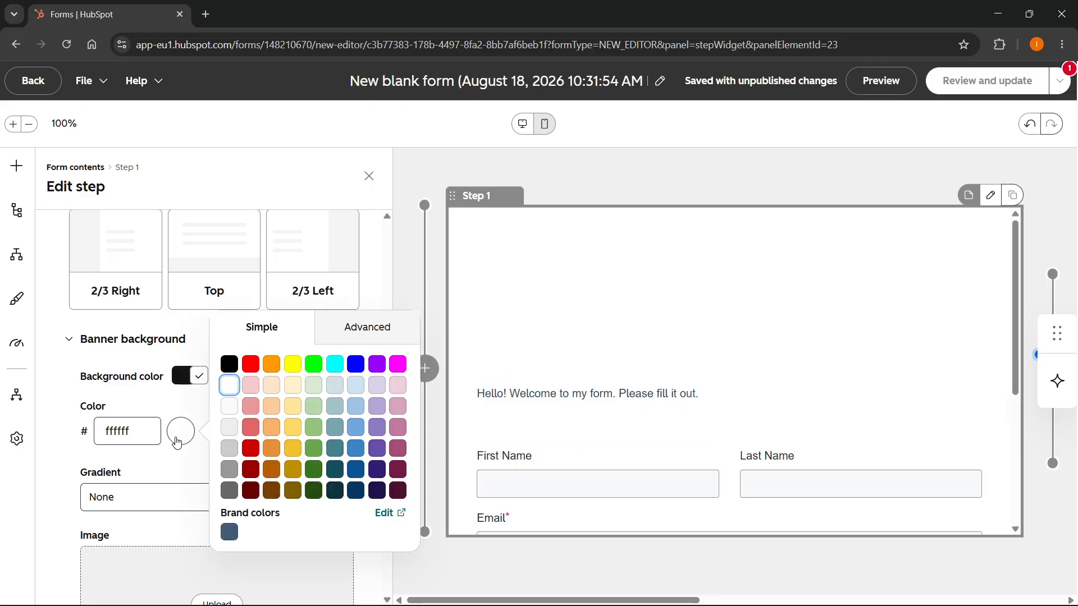
click(334, 364)
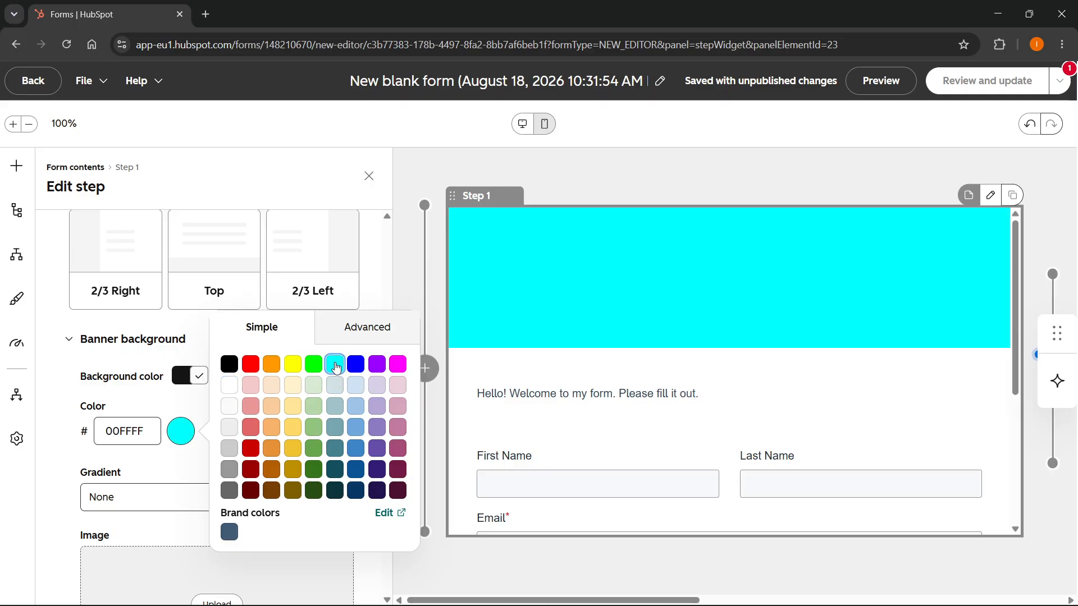
scroll(698, 326, down, 4)
scroll(698, 326, up, 4)
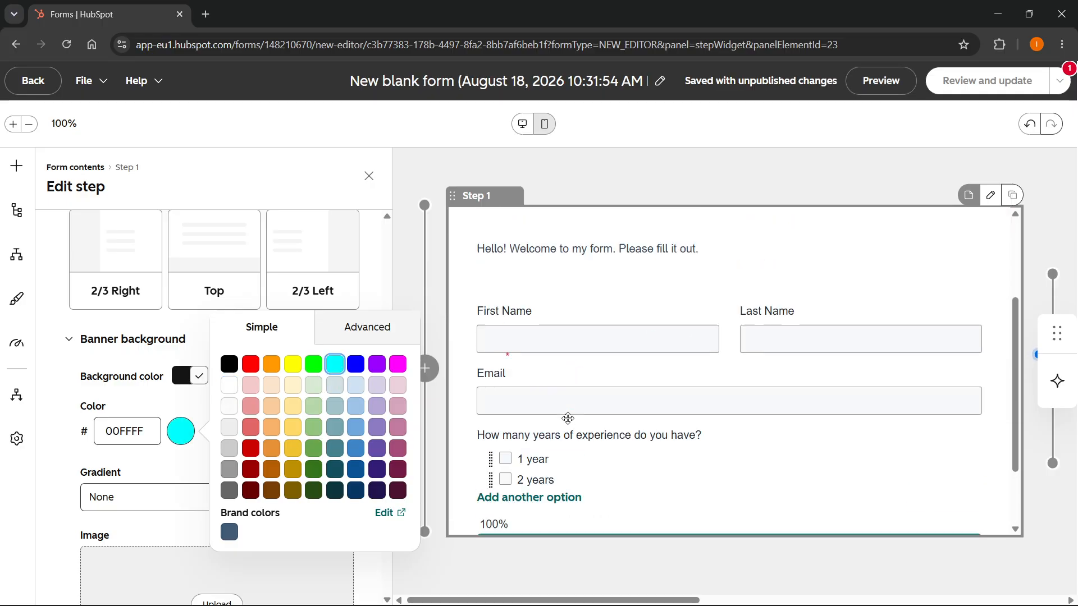
click(430, 180)
click(357, 183)
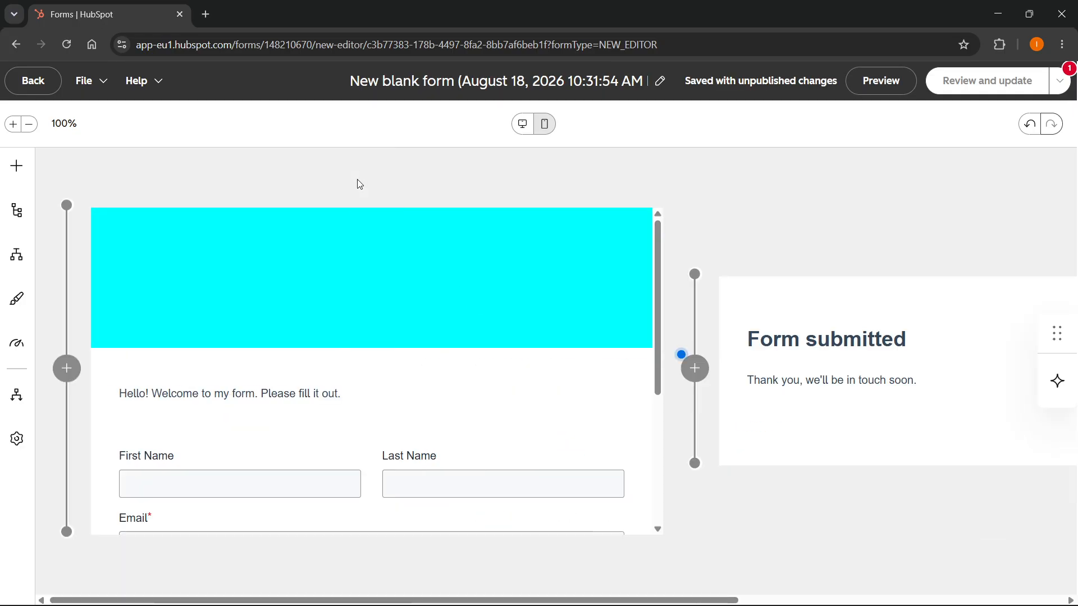
Add a Dropdown field between the experience question and the progress bar, and check its default option list.
scroll(567, 353, down, 3)
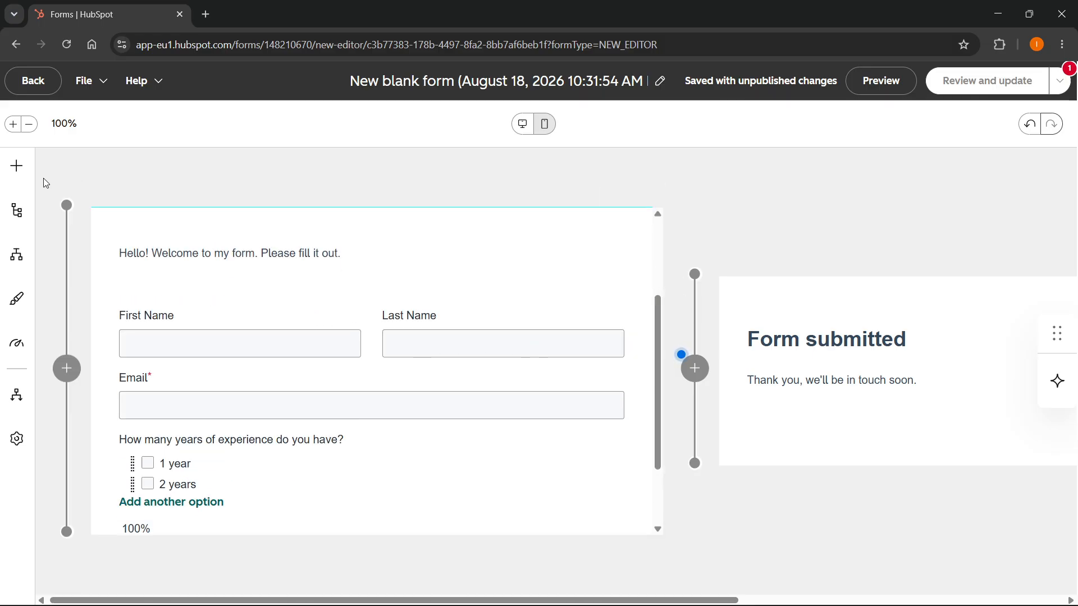
click(16, 166)
scroll(275, 387, down, 5)
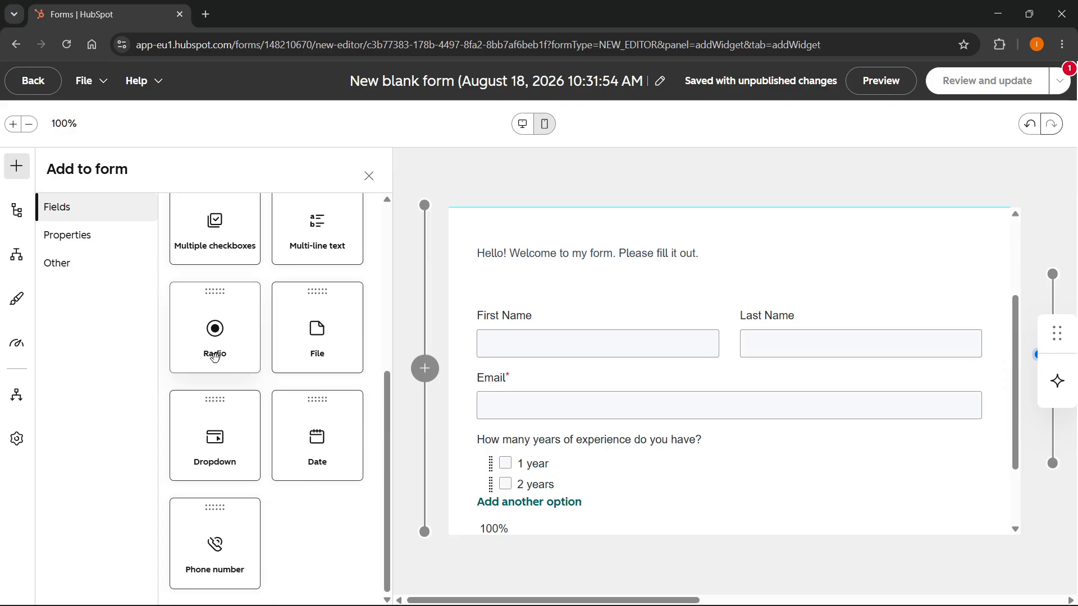
scroll(215, 357, up, 5)
scroll(317, 359, down, 1)
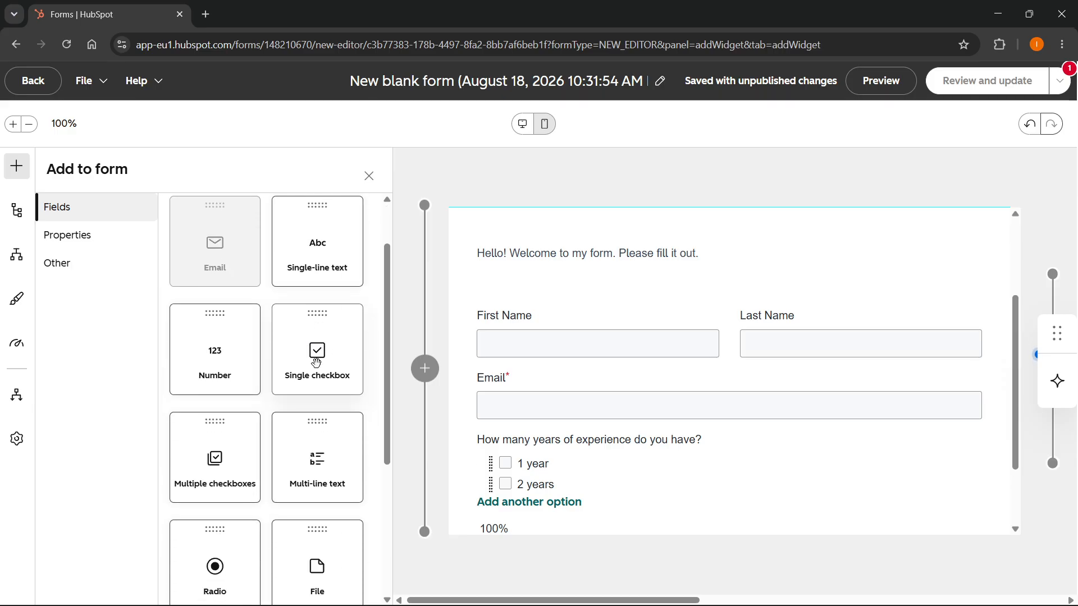
scroll(317, 362, down, 4)
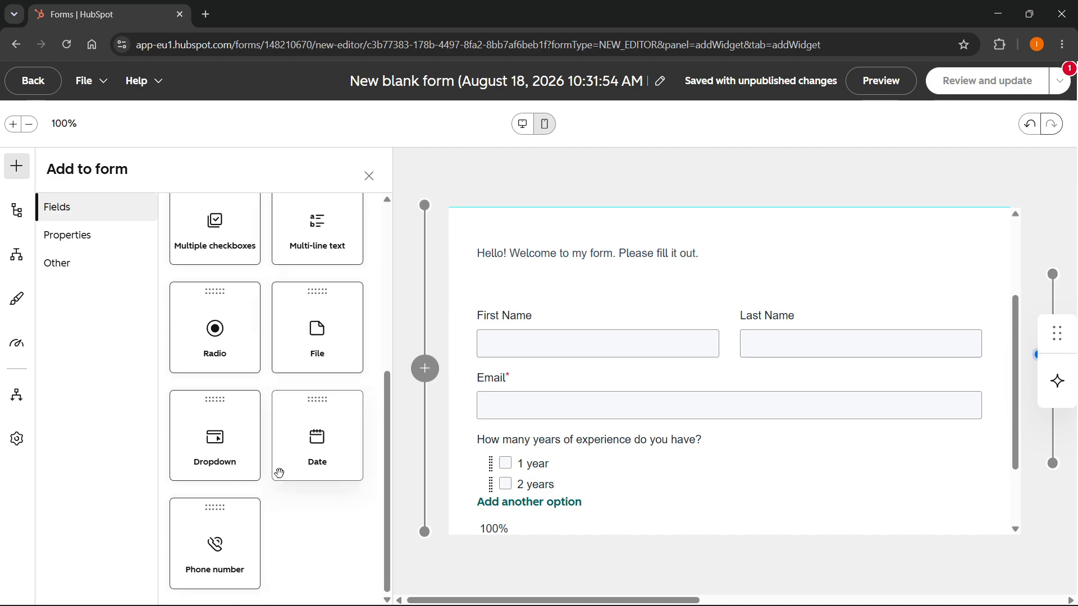
drag(225, 475, 576, 418)
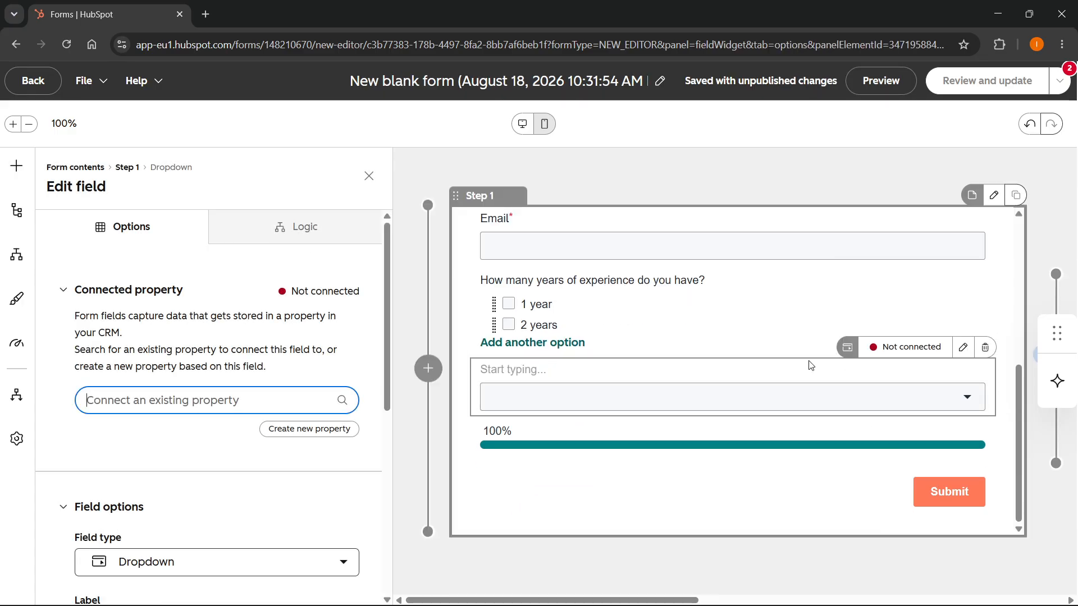
click(964, 403)
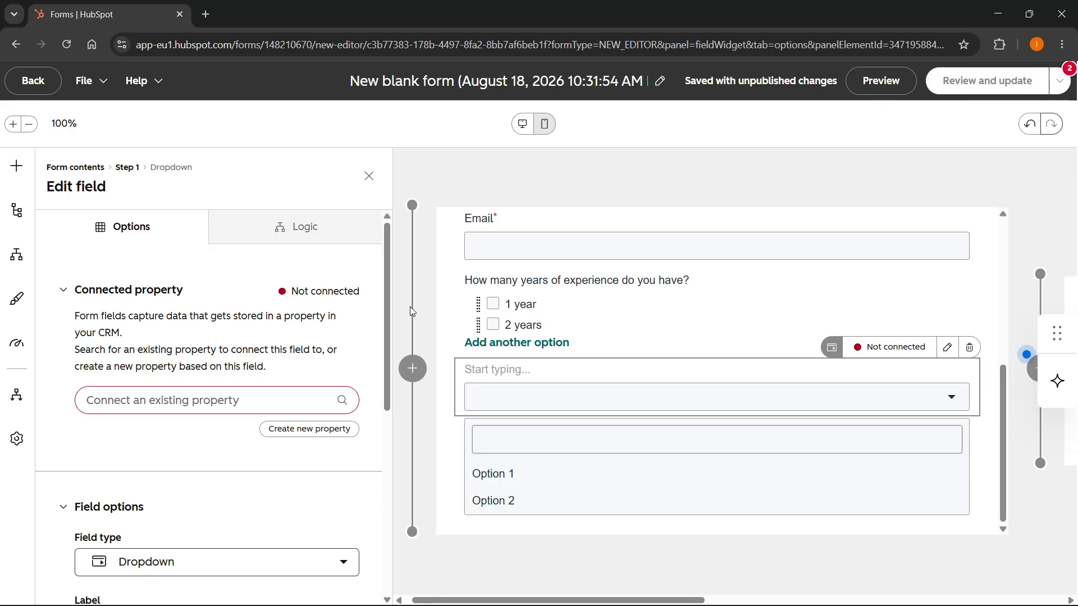
click(410, 283)
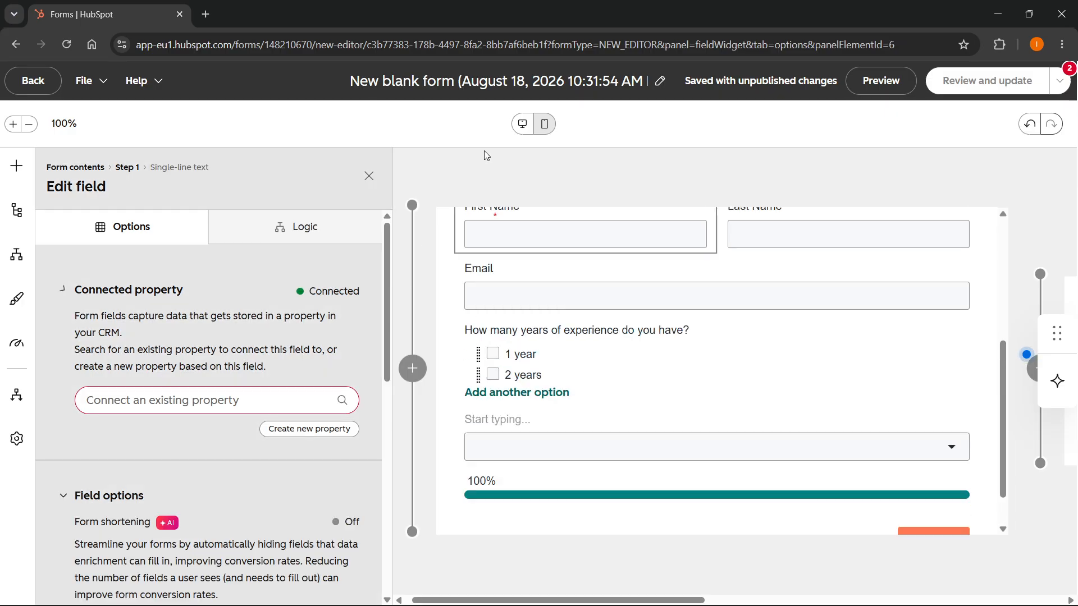
Check the whole form in the mobile layout and return to the desktop layout.
click(545, 124)
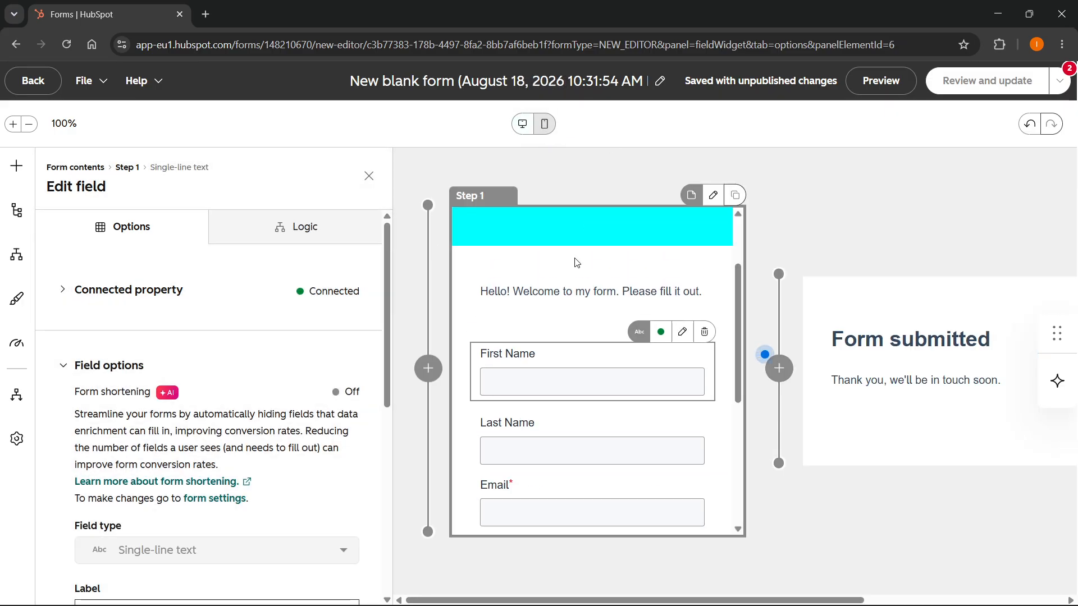
scroll(573, 261, down, 6)
scroll(587, 303, up, 8)
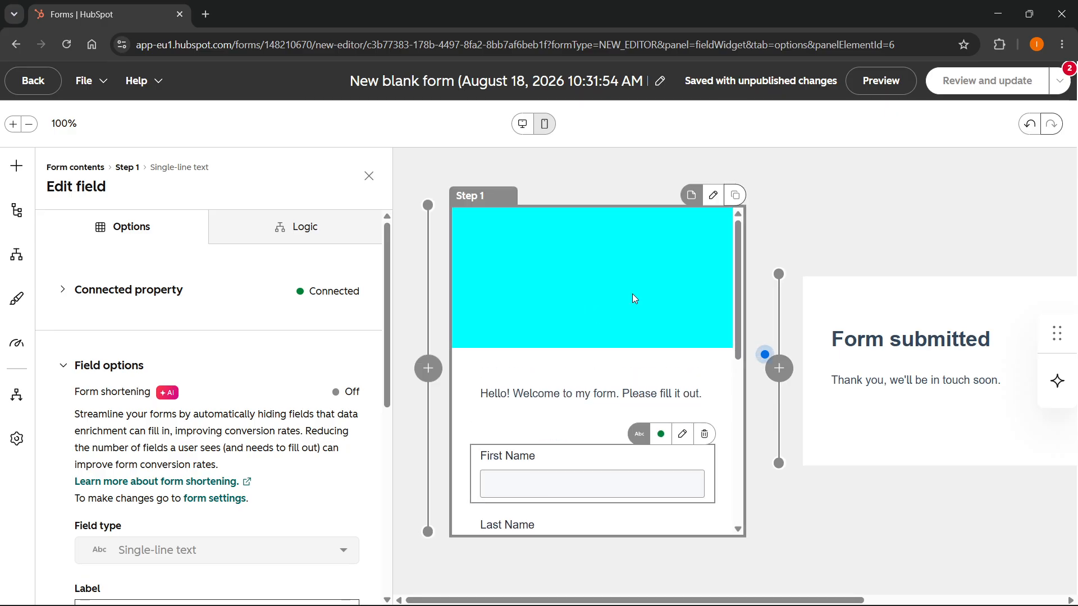
click(515, 124)
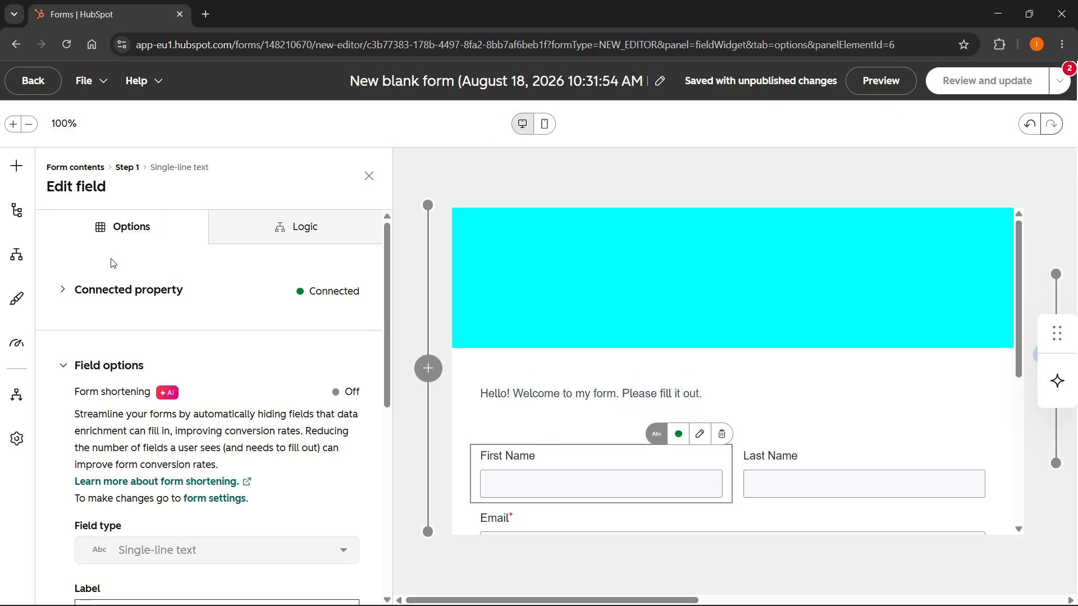
Review the form contents outline, the Submit button's options and the conditional logic overview.
click(17, 209)
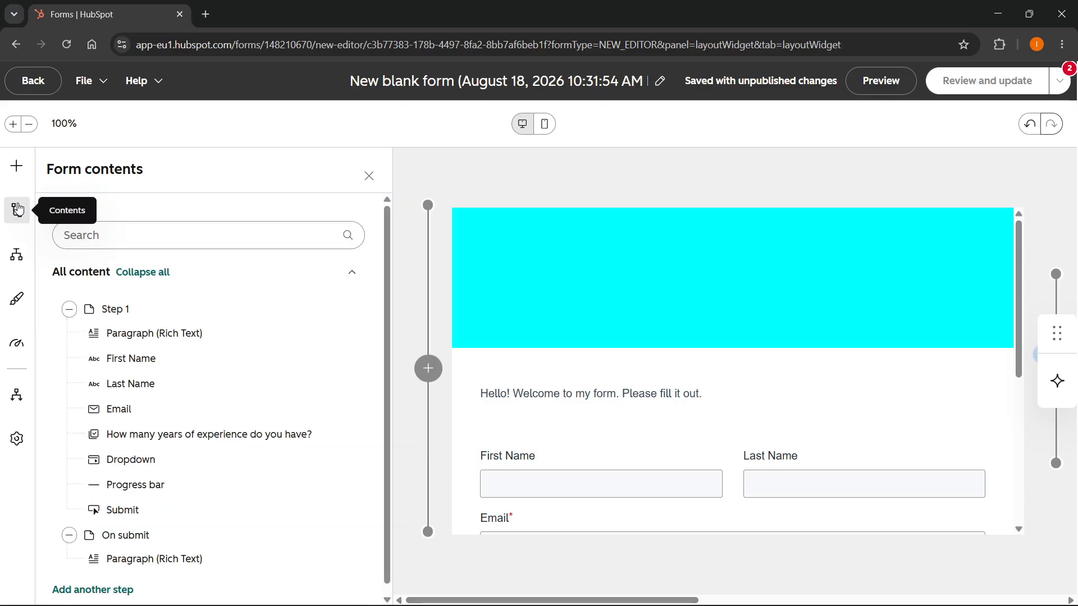
click(140, 500)
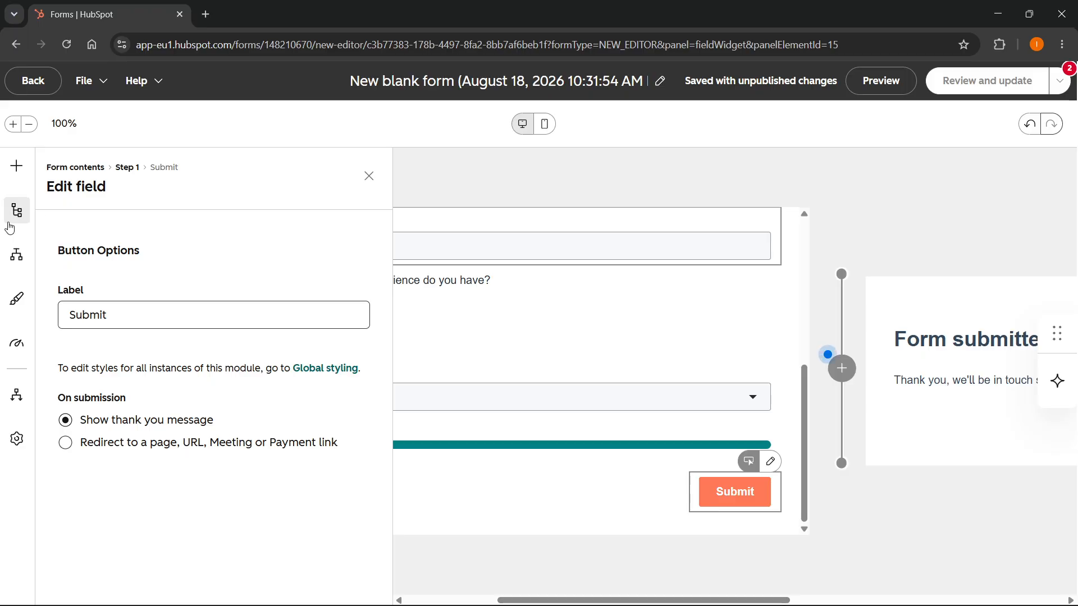
click(14, 259)
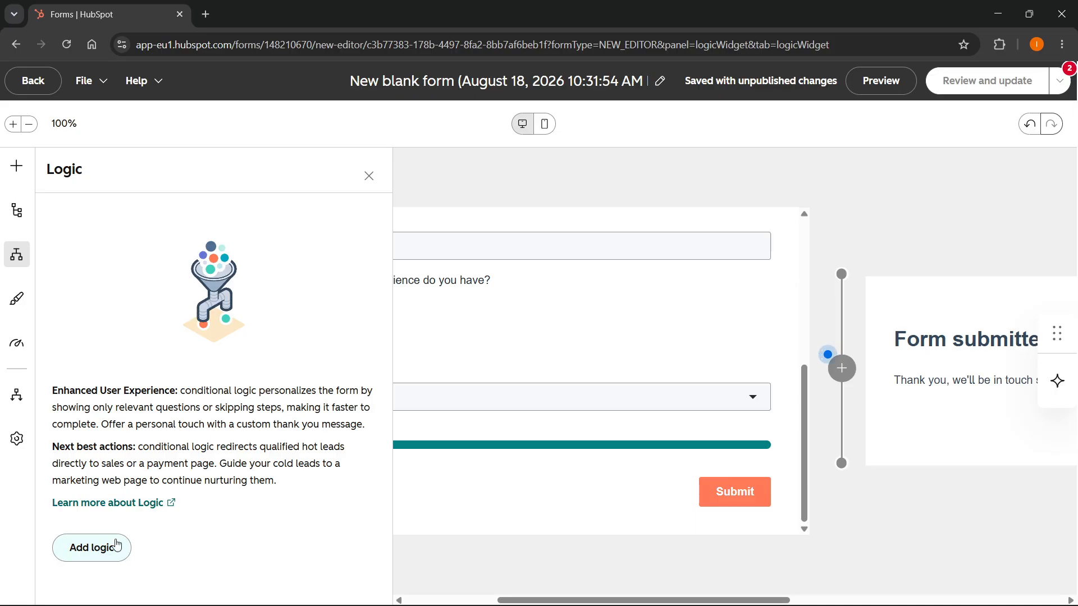
Review the global form styles, including the branding, field font, color, border and padding settings.
click(15, 302)
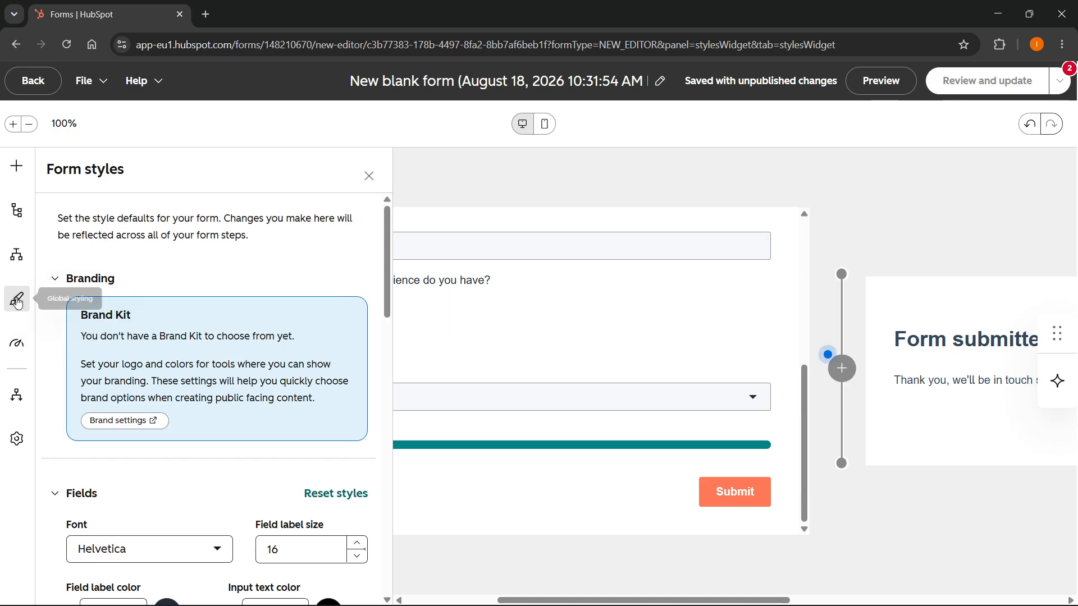
scroll(133, 349, down, 3)
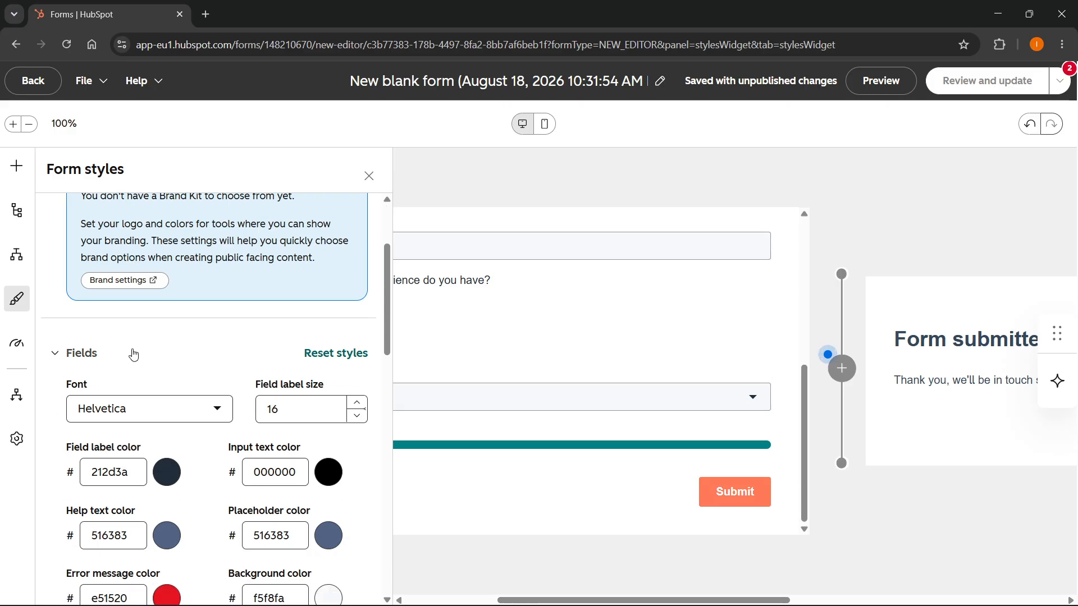
scroll(133, 354, down, 3)
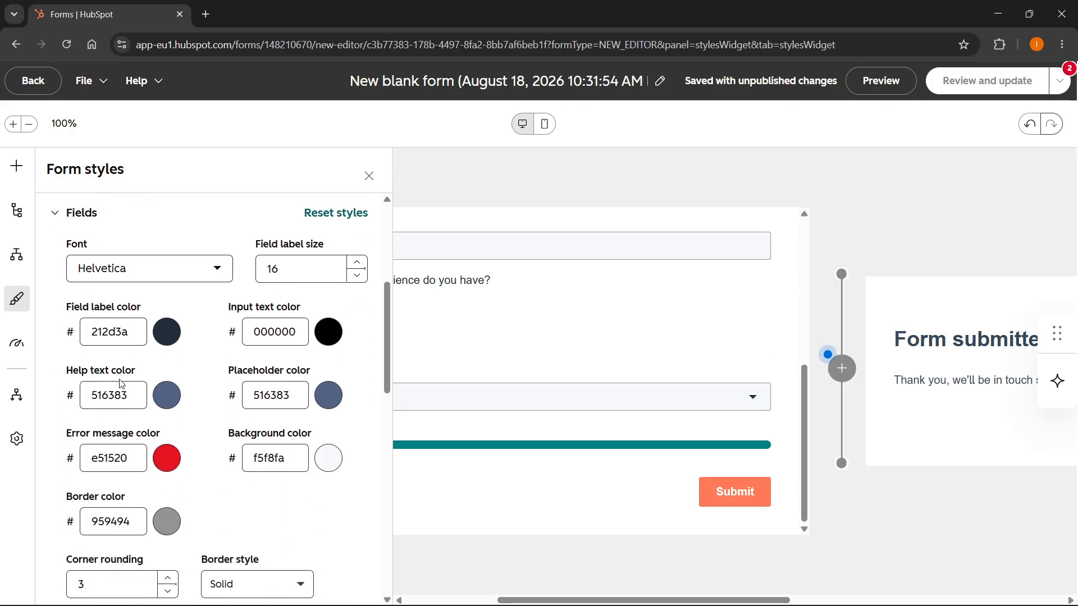
scroll(156, 379, down, 10)
scroll(197, 387, up, 12)
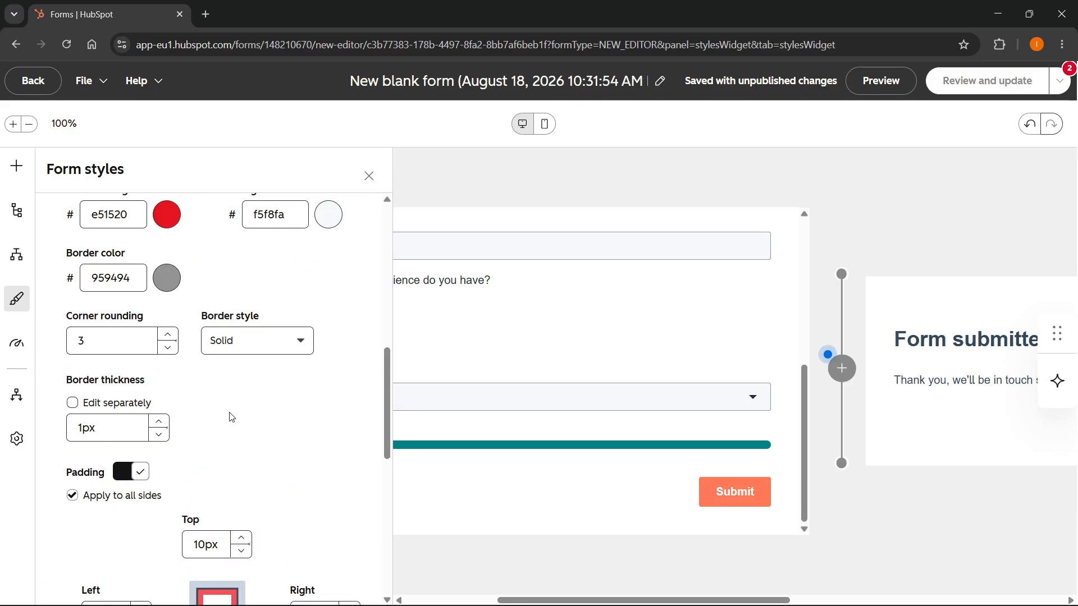
scroll(138, 418, down, 1)
scroll(139, 418, up, 6)
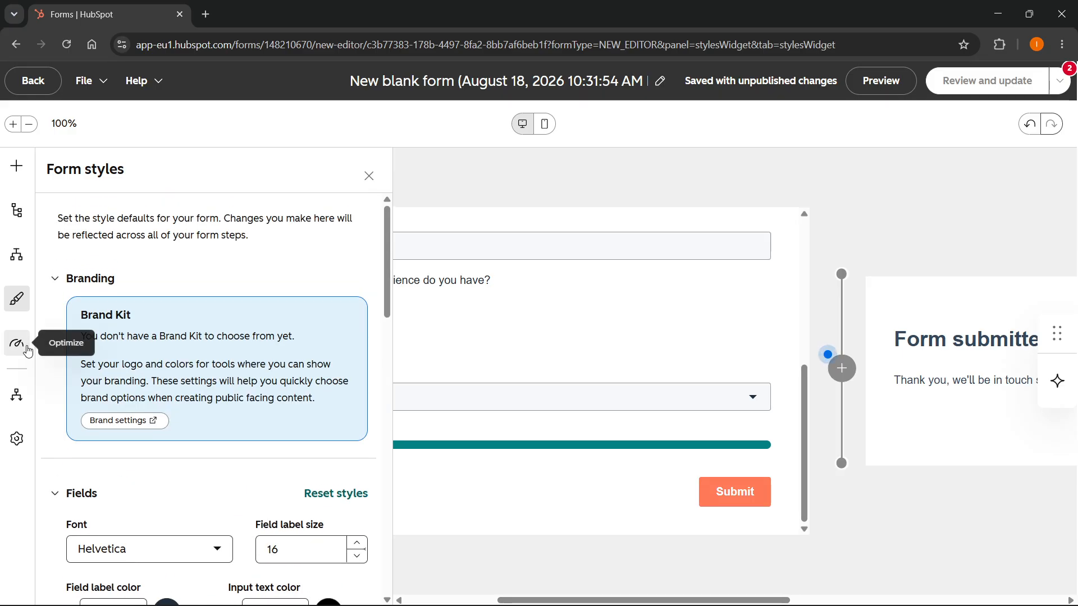
Review the optimization recommendations for increasing the form's conversion.
click(27, 349)
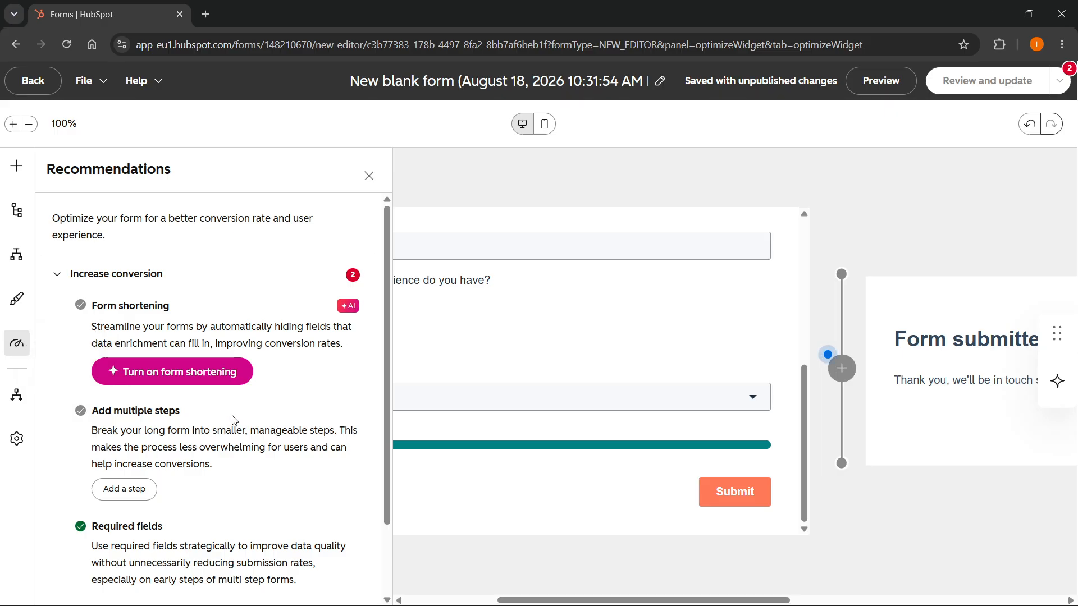
scroll(161, 410, down, 2)
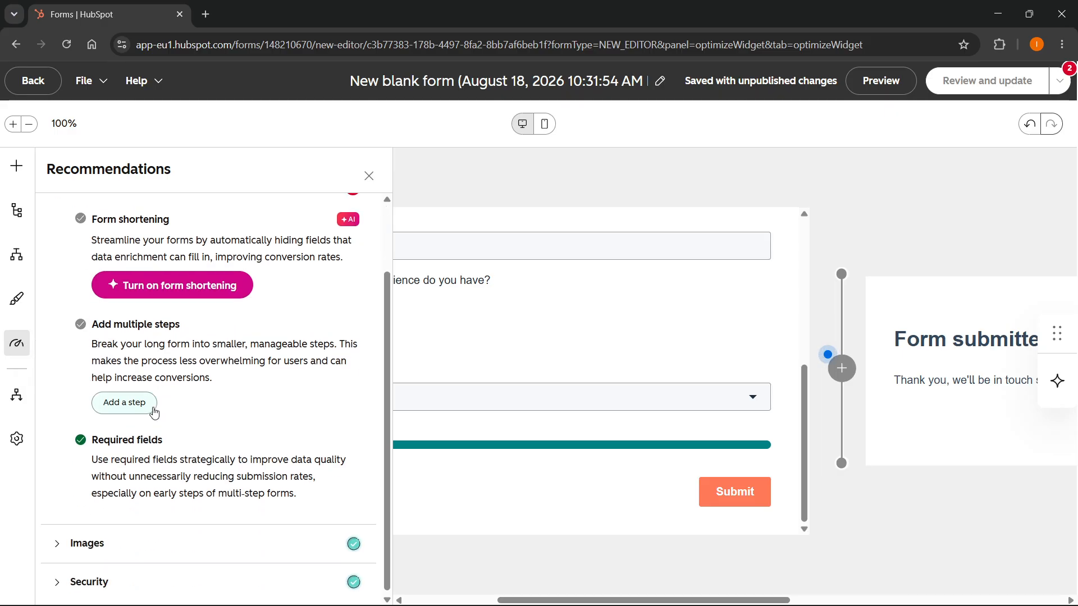
scroll(155, 410, up, 2)
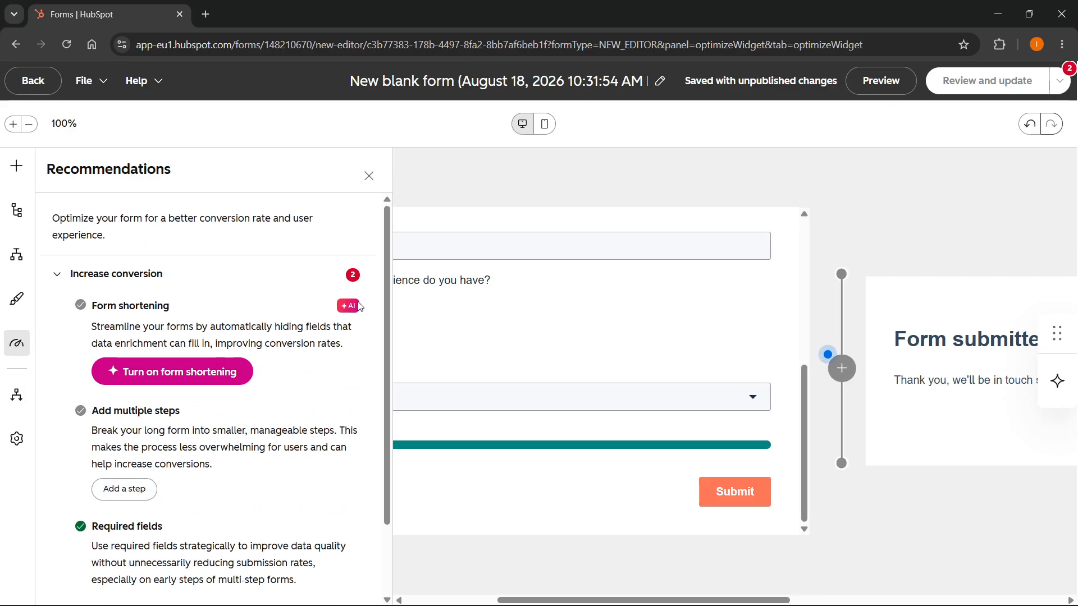
Review the form's post-submission automation choices and its General settings.
click(14, 398)
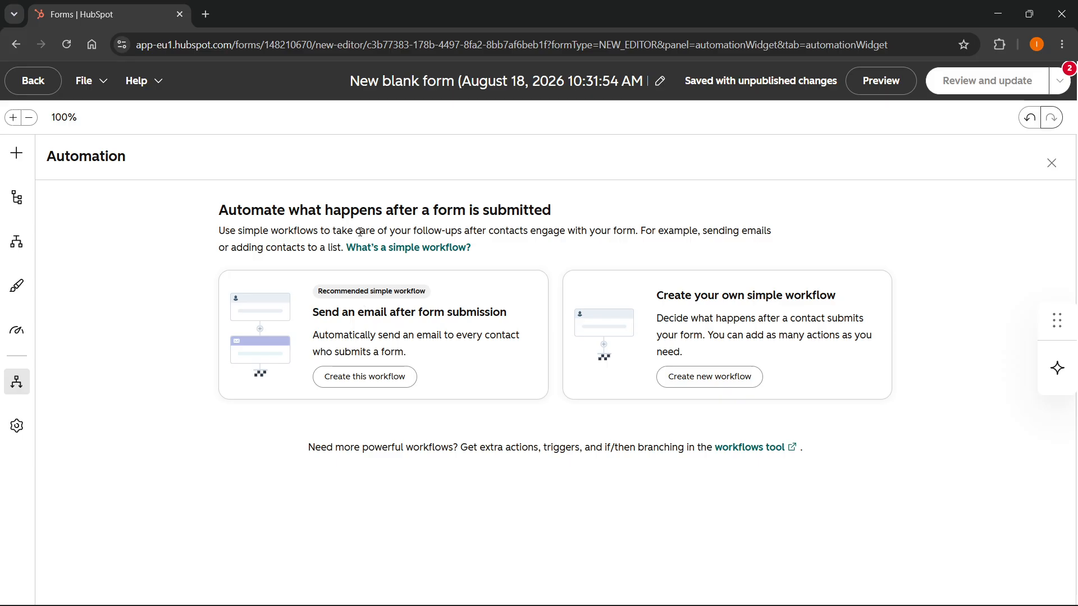
click(17, 426)
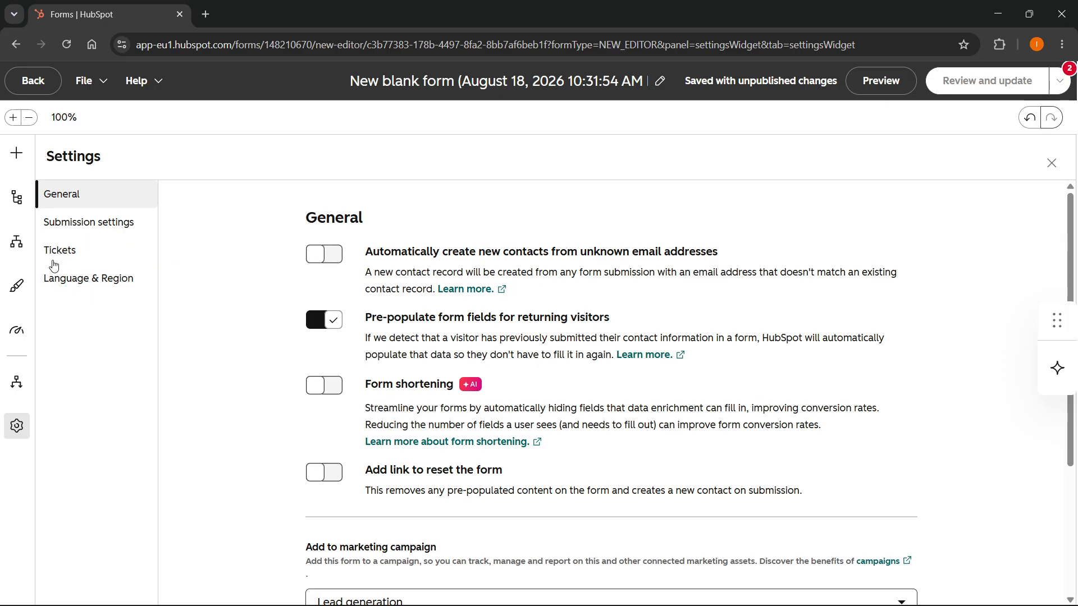
scroll(121, 286, down, 3)
scroll(145, 253, up, 3)
Return to the form canvas from the settings and open the form's preview.
click(17, 197)
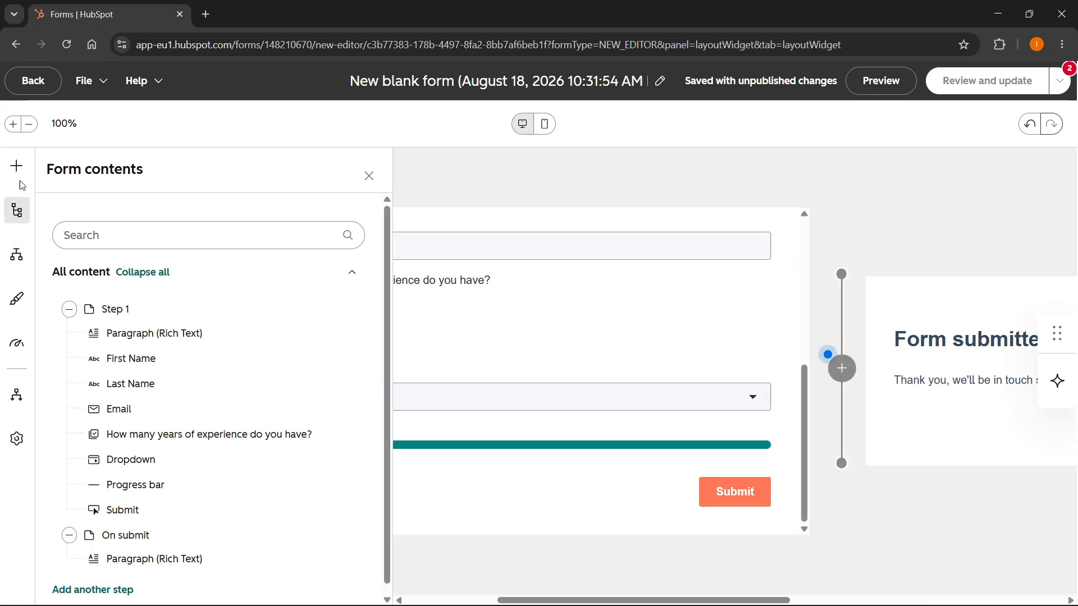
click(576, 194)
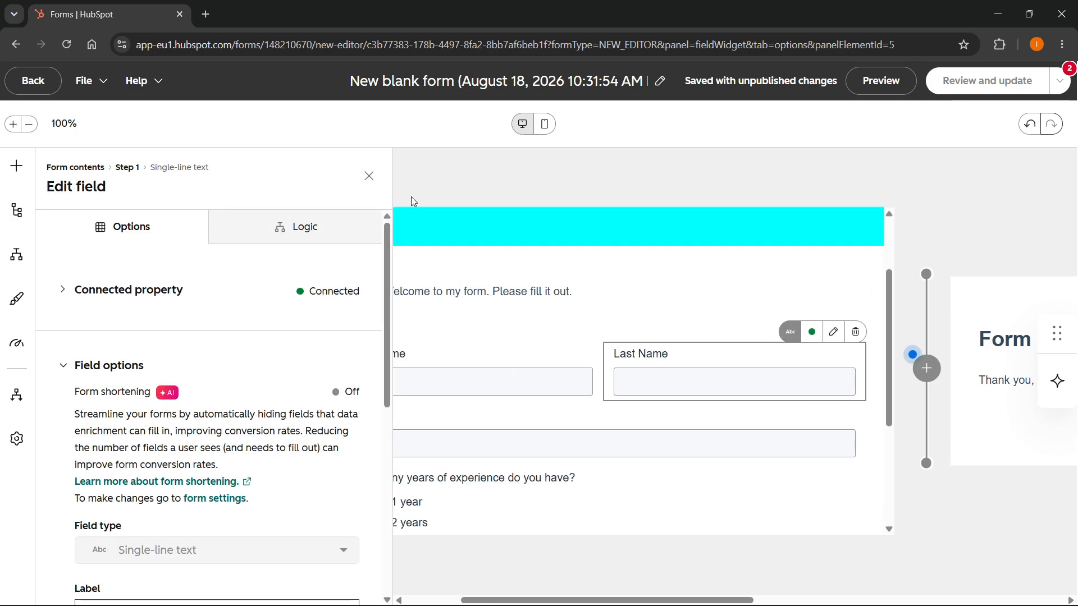
click(373, 178)
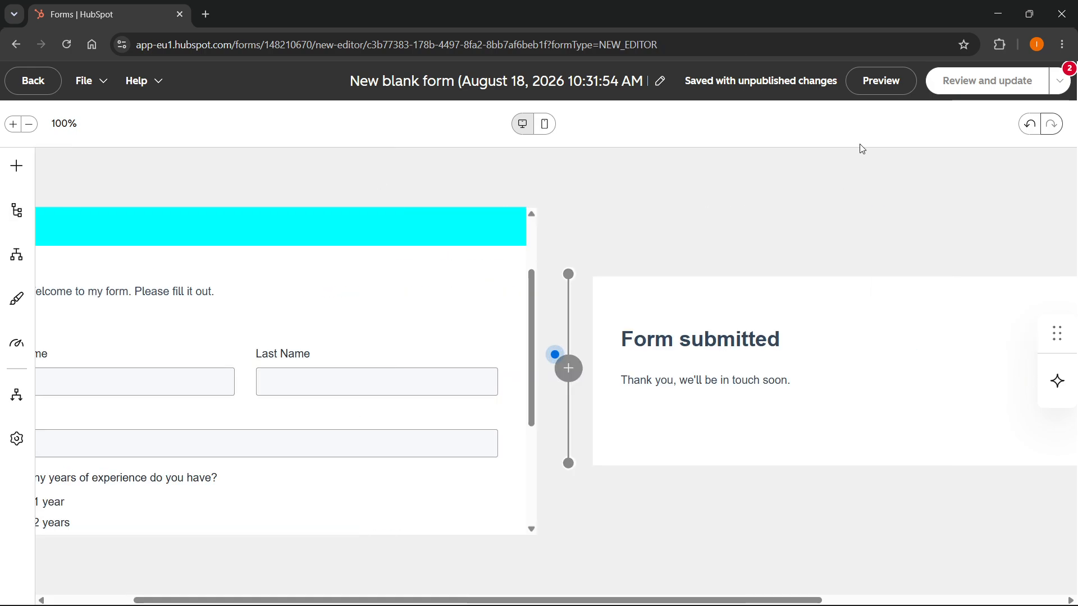
click(880, 83)
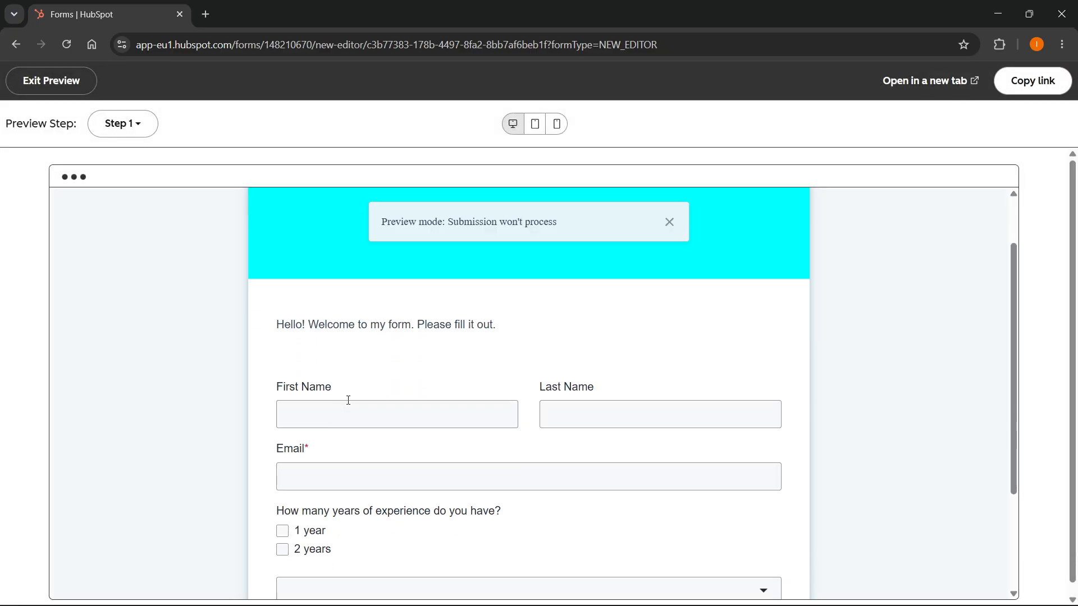
Fill in the previewed form with 1232 as First Name, 123123 as Last Name and 12123 as Email.
click(364, 406)
scroll(365, 404, down, 3)
text(1232)
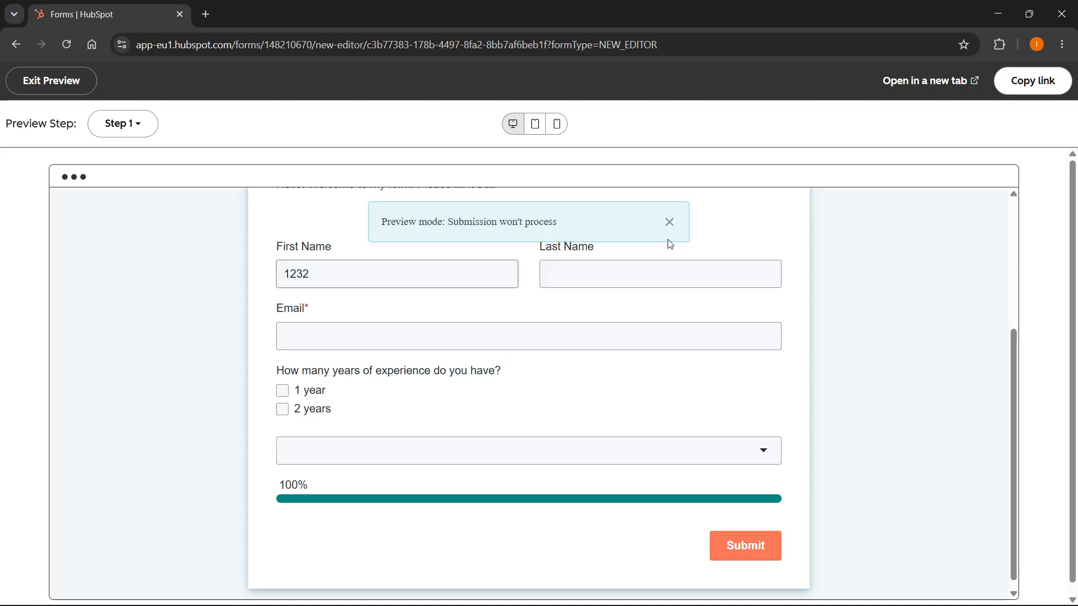
click(628, 275)
text(123123)
click(555, 332)
text(12123)
Try the dropdown in the previewed form and look over the form from the progress bar back to the banner.
click(421, 451)
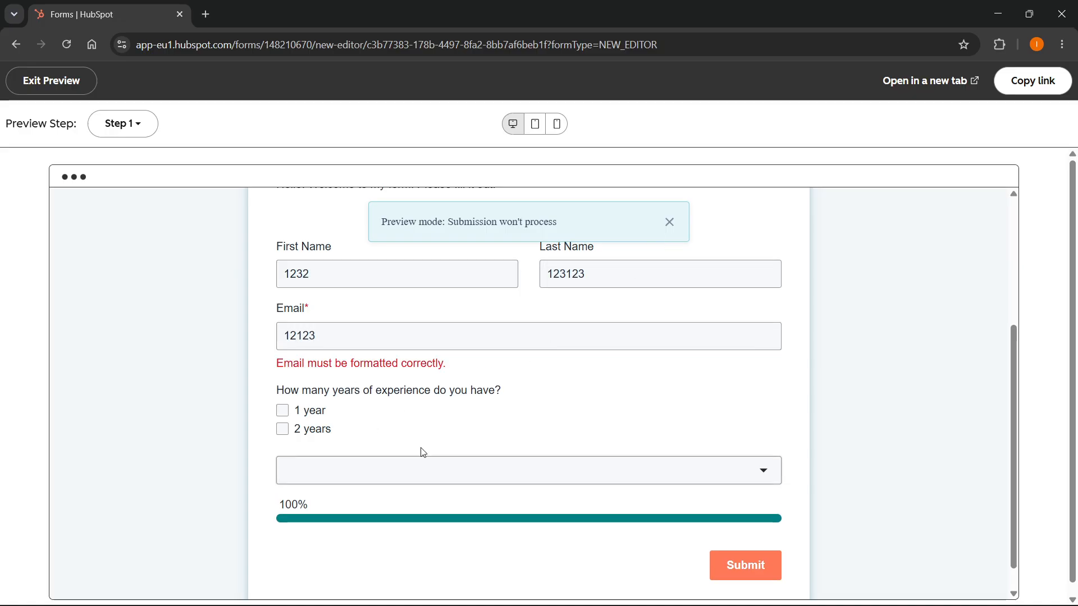
click(416, 467)
click(346, 546)
scroll(494, 376, down, 1)
scroll(841, 328, up, 5)
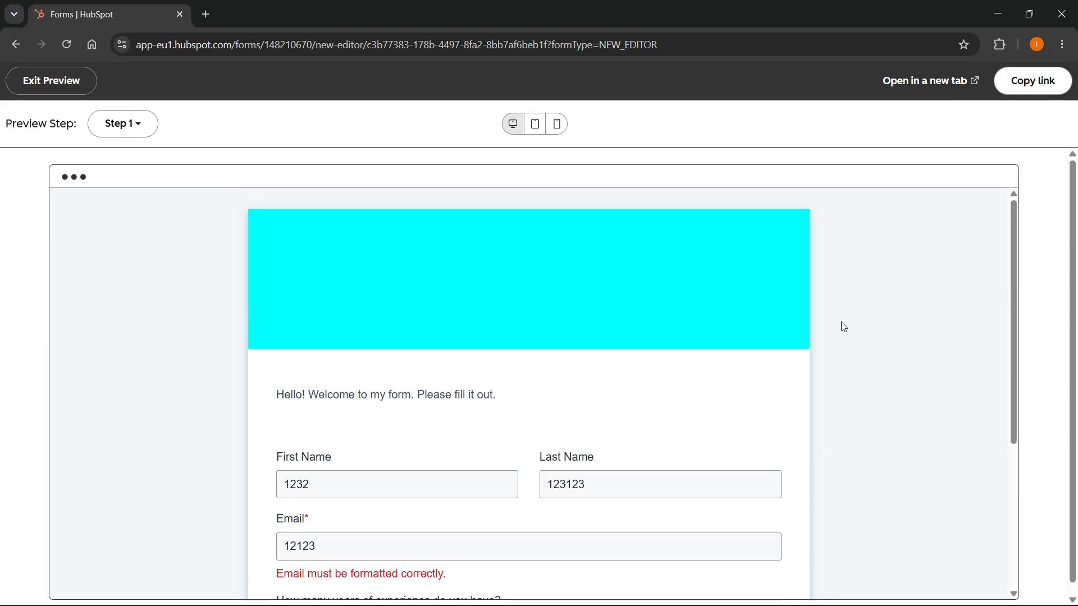
Copy the form's preview link and return to the form editor.
click(1033, 81)
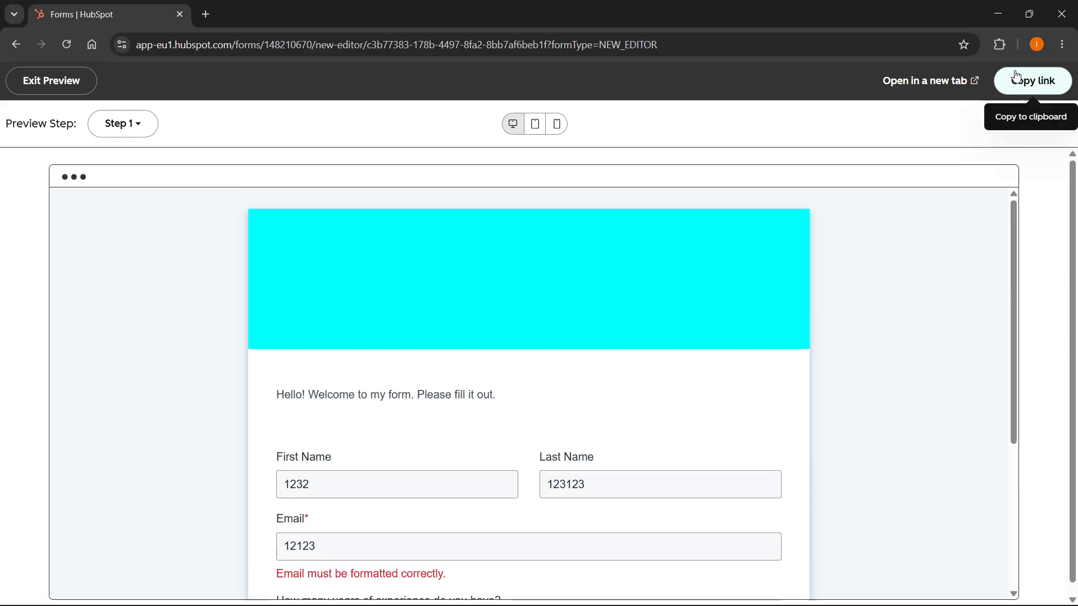
click(45, 88)
Open the unconnected years-of-experience field from the list of required fixes and bring up its suggested properties.
mouse_move(1010, 86)
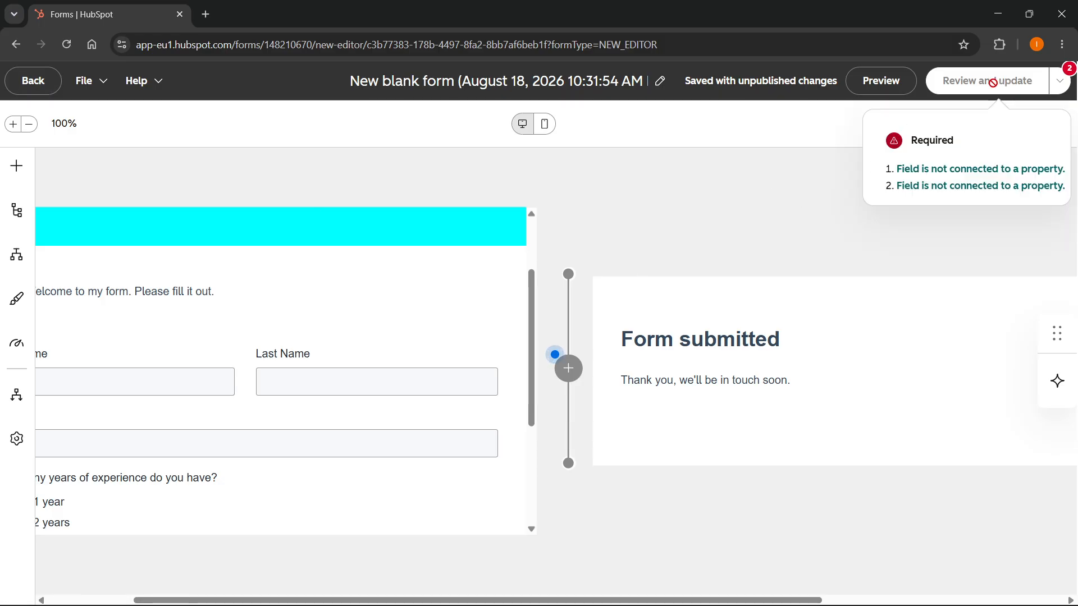
click(945, 168)
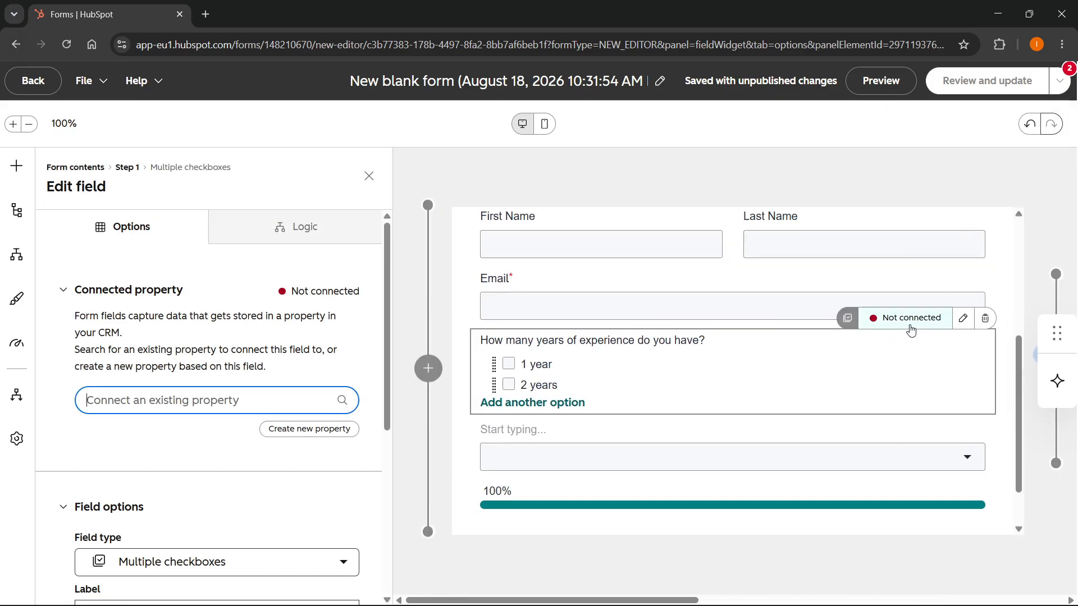
click(910, 325)
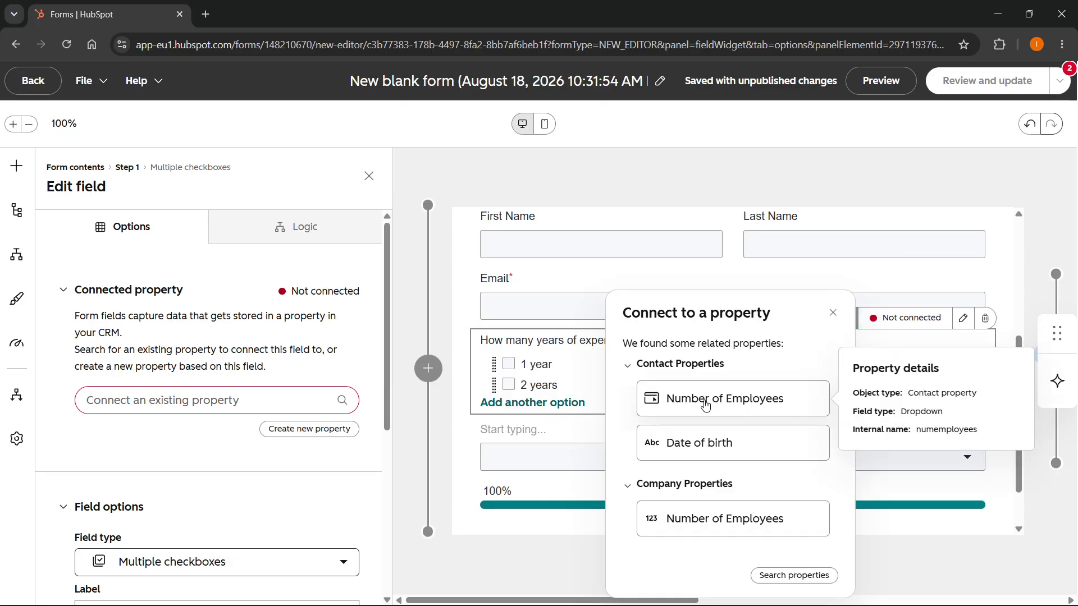
Try to connect the experience checkboxes to the Number of Employees and Date of birth contact properties, declining the field type overwrite.
click(734, 404)
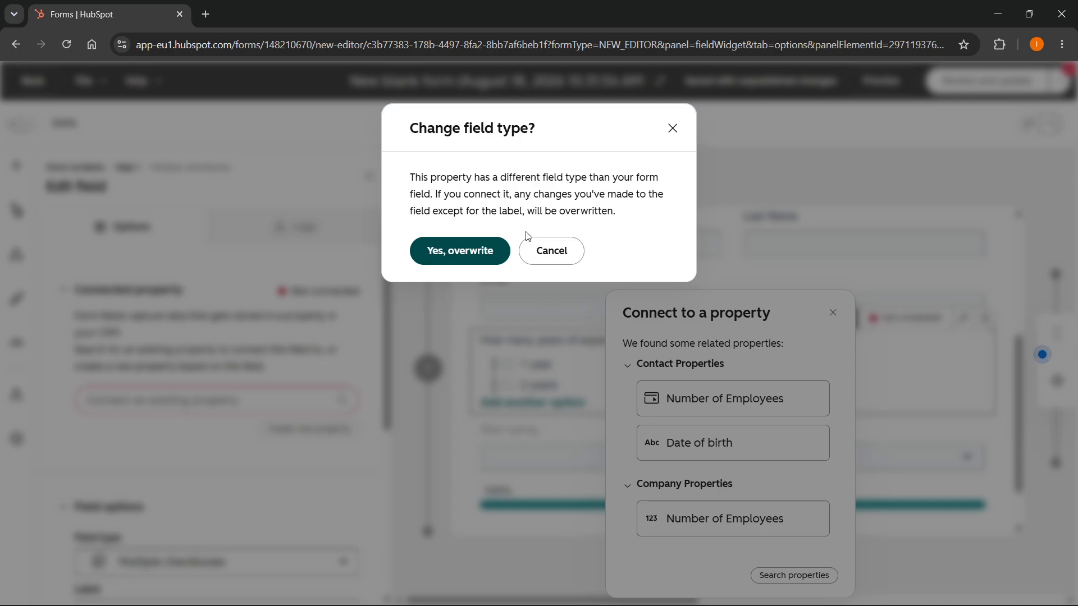
click(672, 128)
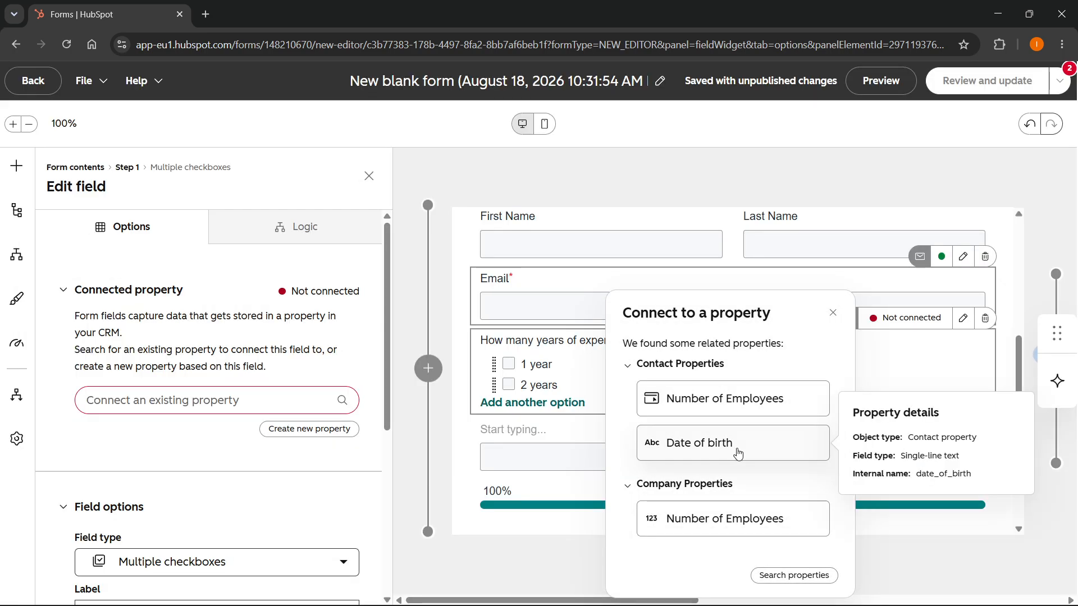
click(737, 448)
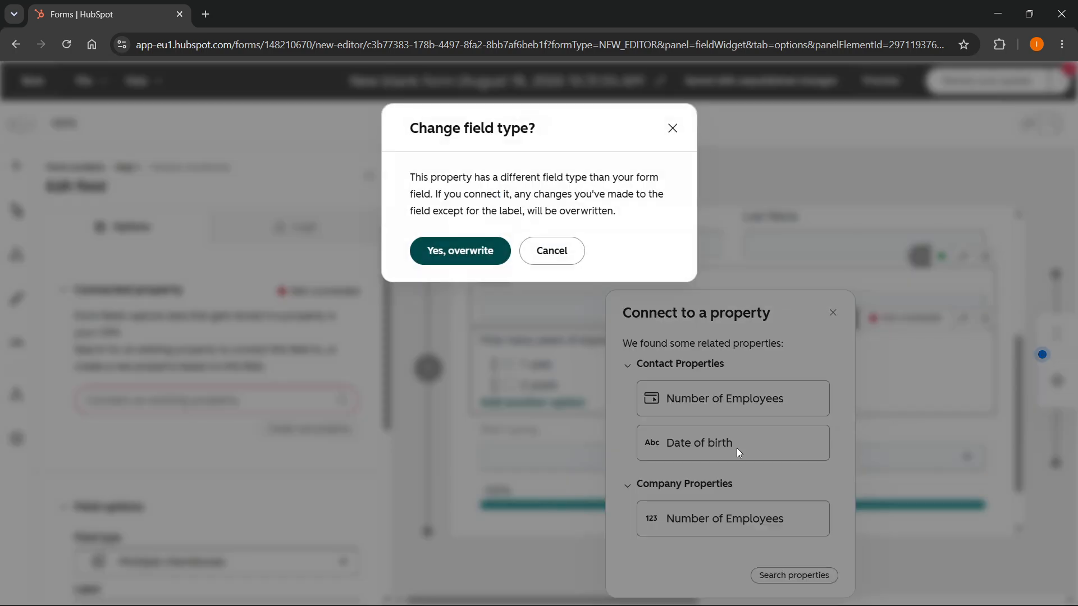
click(672, 128)
Look at the new property form for the experience checkboxes and close it without creating a property.
click(225, 403)
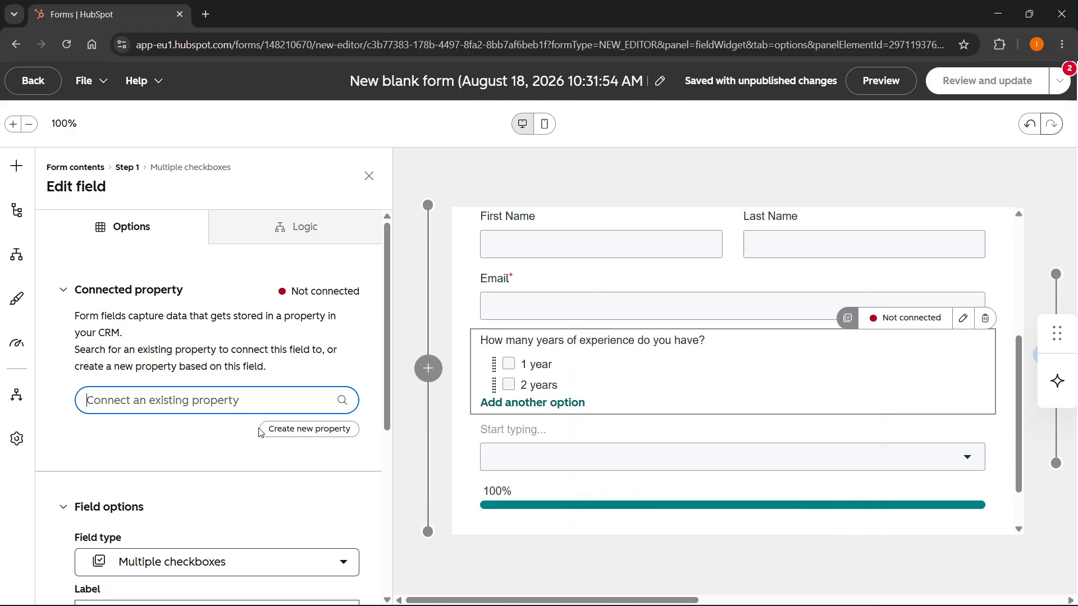
click(306, 430)
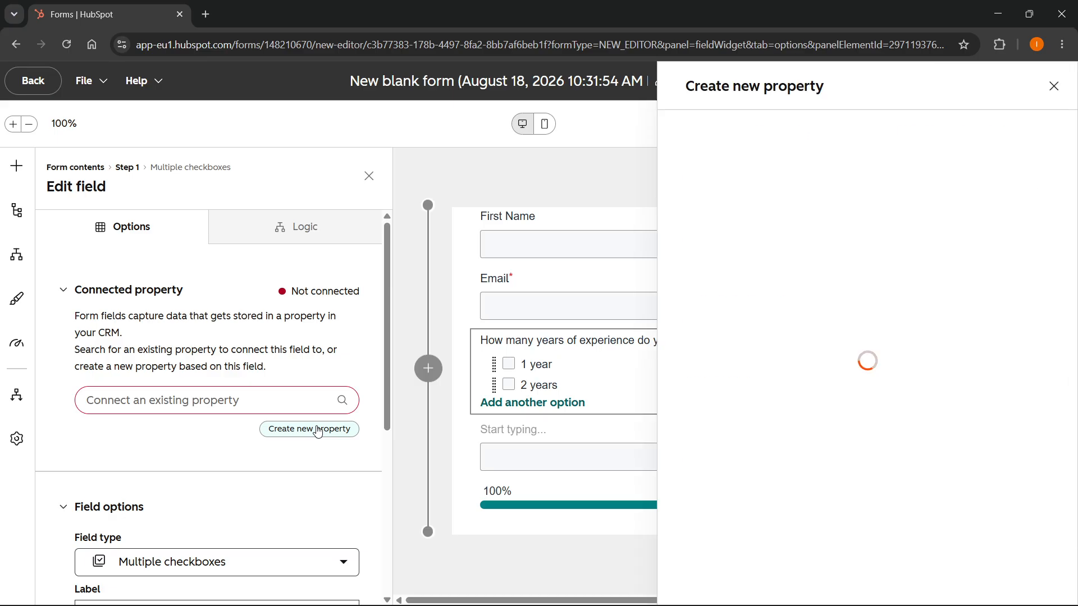
click(1054, 86)
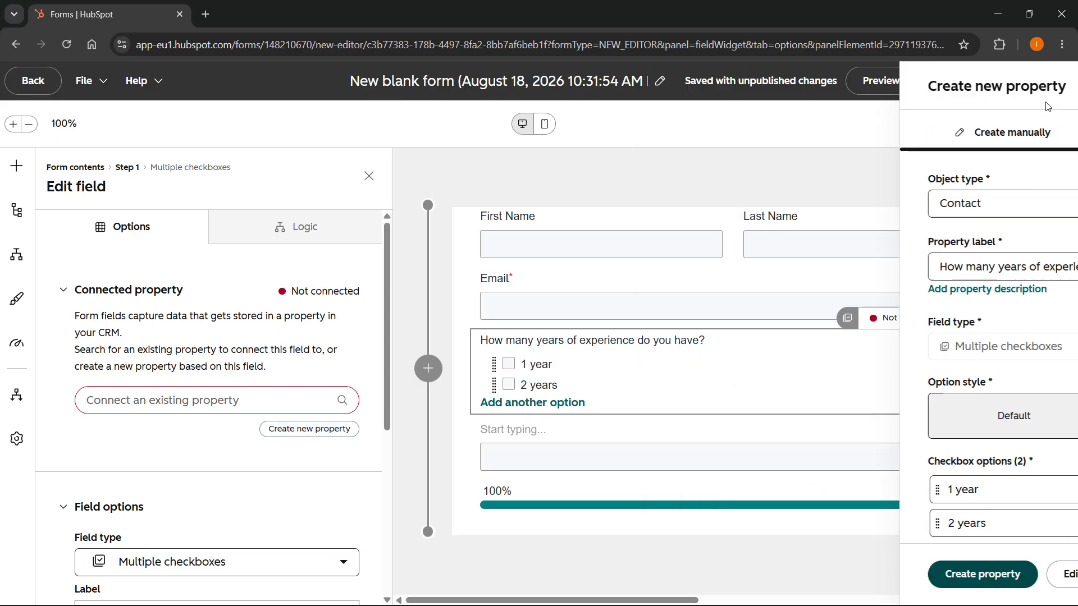
Search the existing properties for "Cont" to connect the experience checkboxes, and clear the search.
click(205, 402)
text(C)
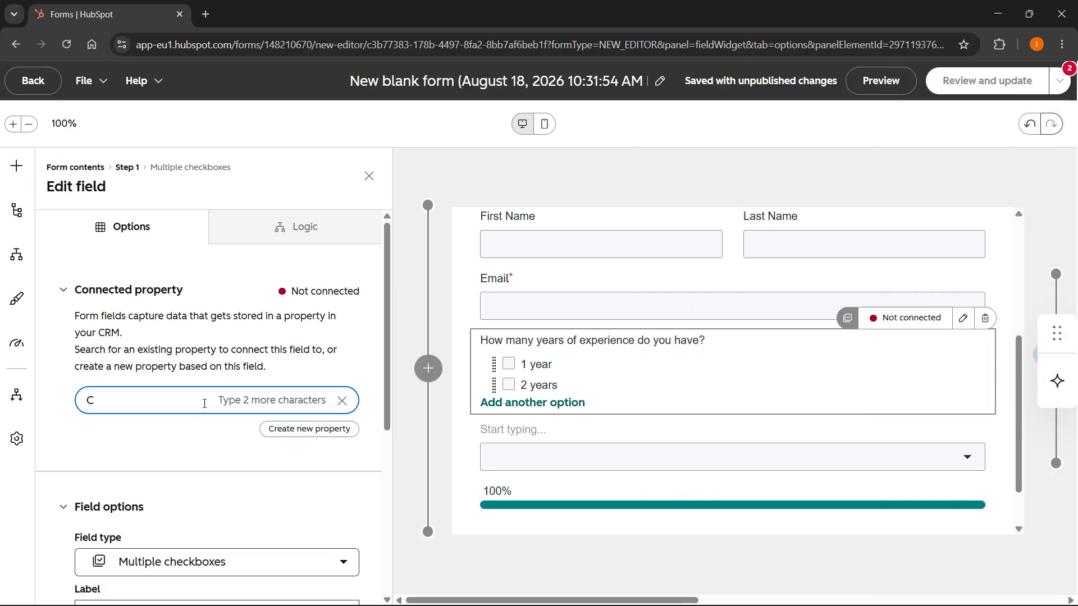
key(BackSpace)
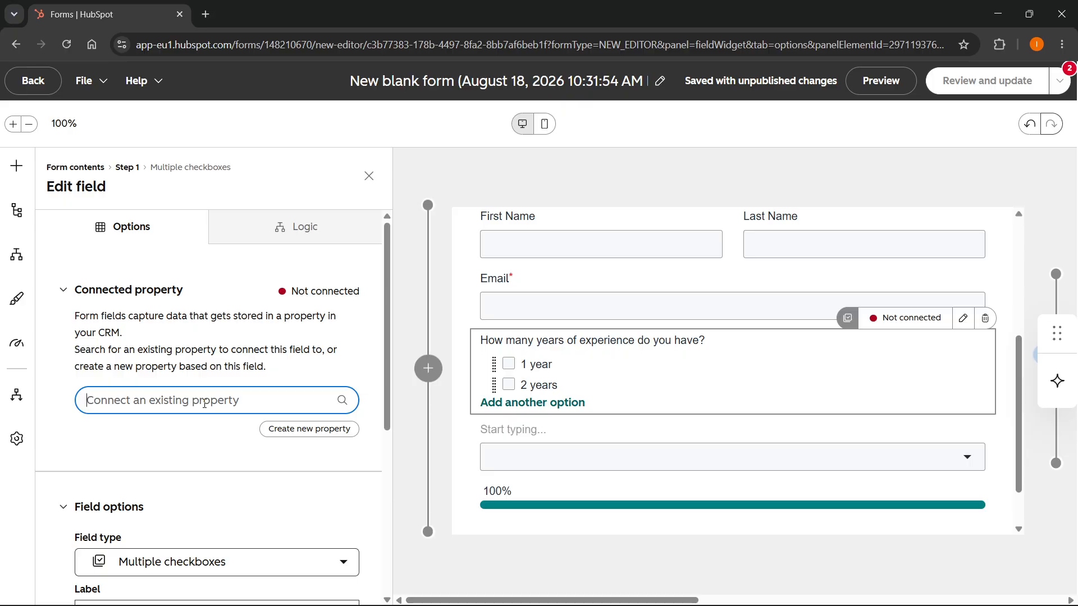
text(Cont)
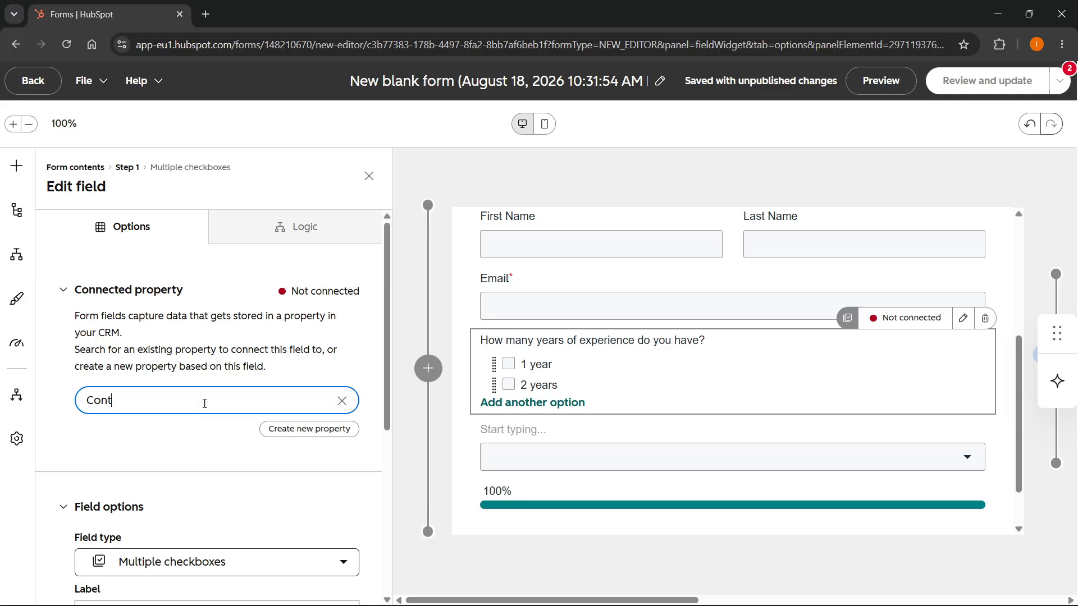
click(340, 400)
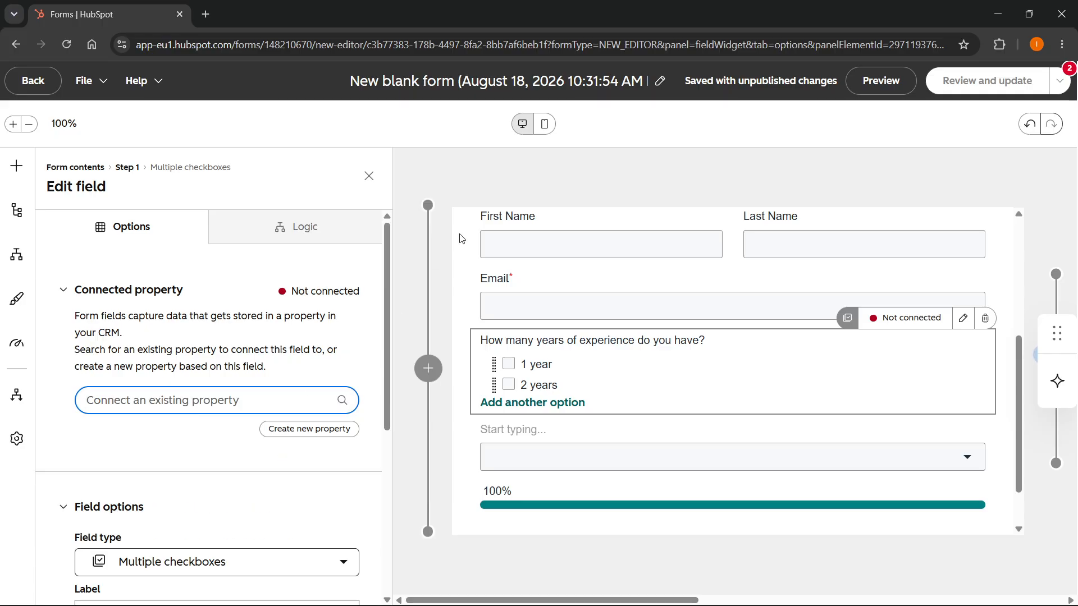
Recheck the required fixes blocking publication, open the welcome paragraph's options and look over the whole form.
mouse_move(1000, 75)
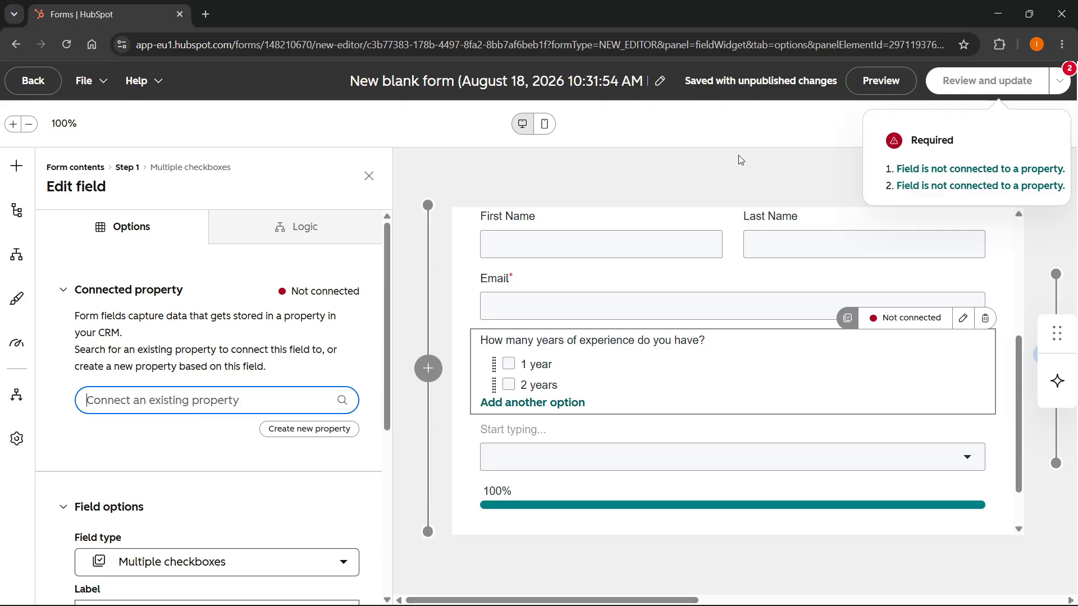
click(732, 169)
scroll(750, 325, down, 5)
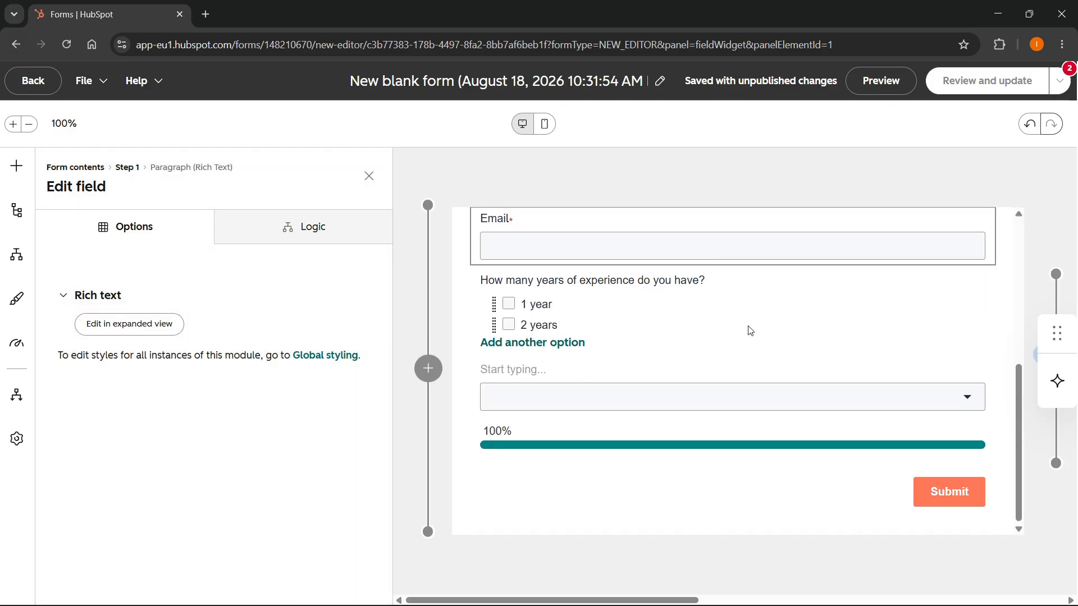
scroll(739, 325, up, 5)
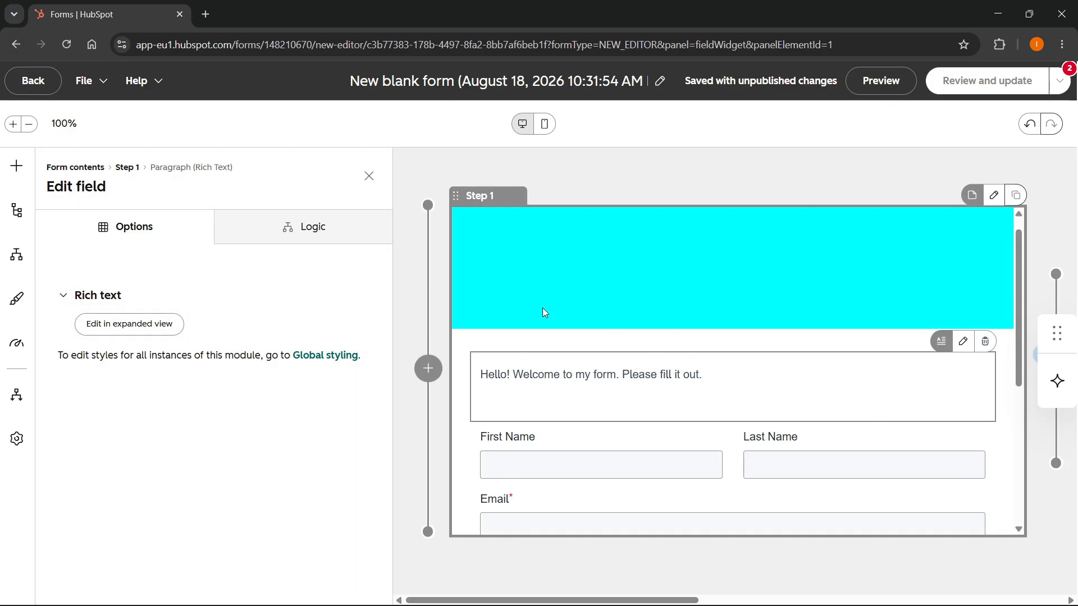
Review the AI assistant's report on new contacts added by month, close the assistant and open the First Name field's options.
click(1055, 383)
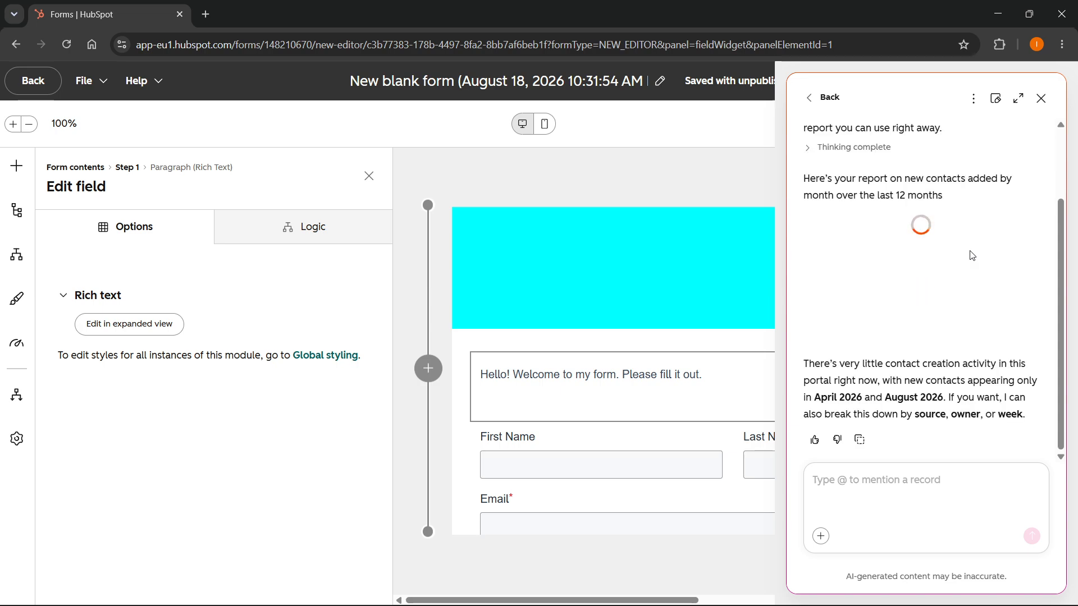
scroll(658, 310, down, 5)
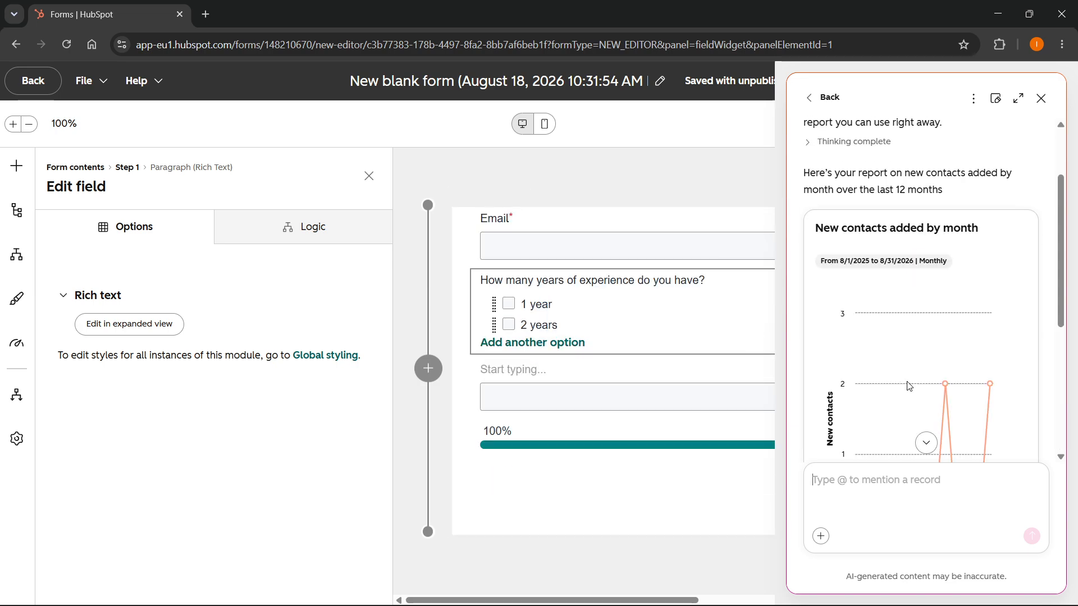
scroll(909, 386, up, 2)
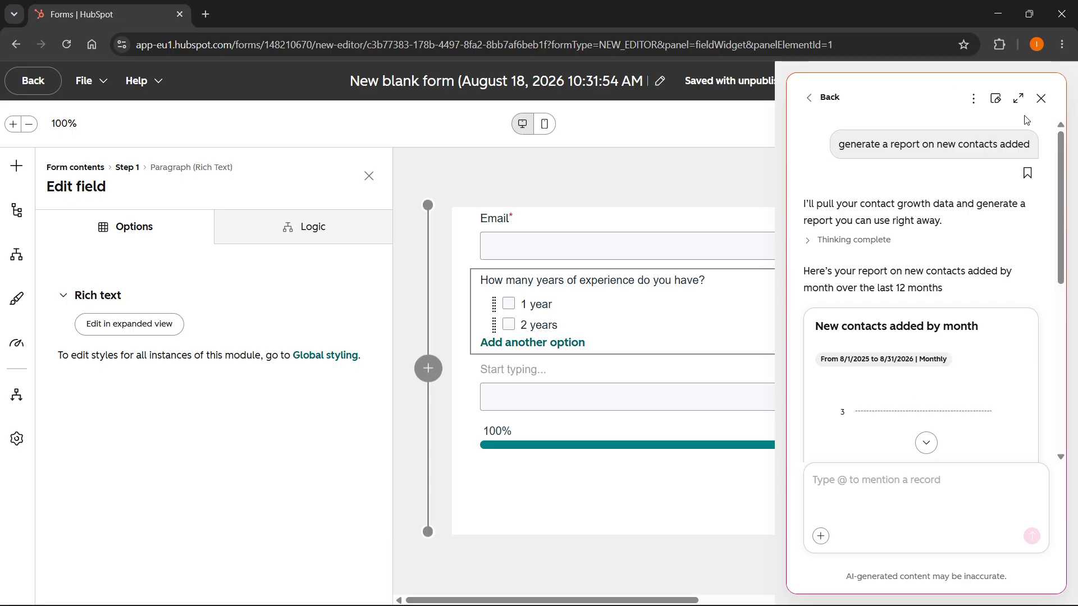
click(1041, 98)
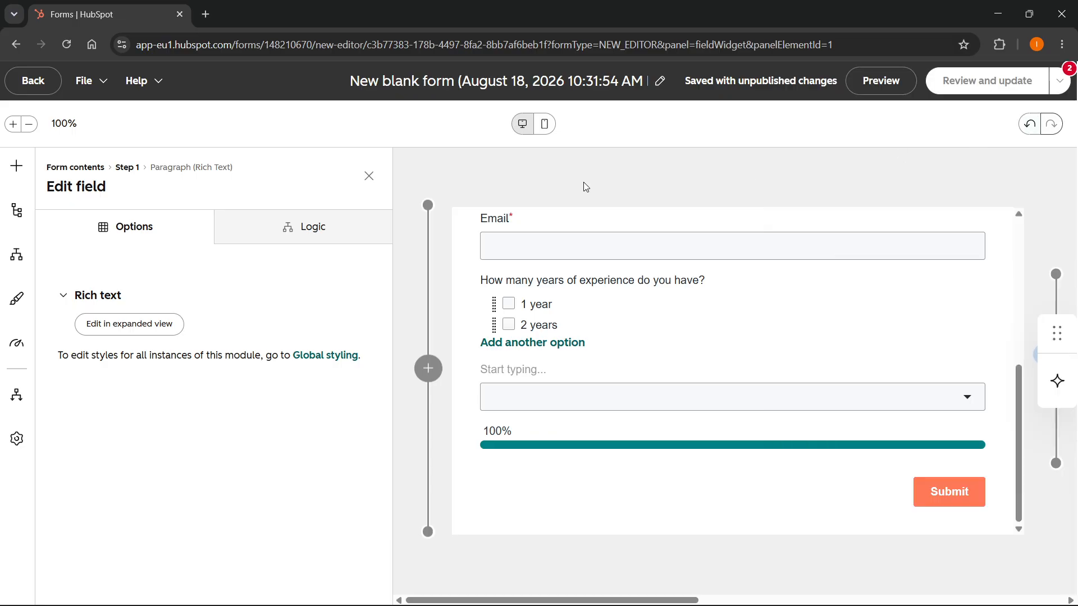
key(Tab)
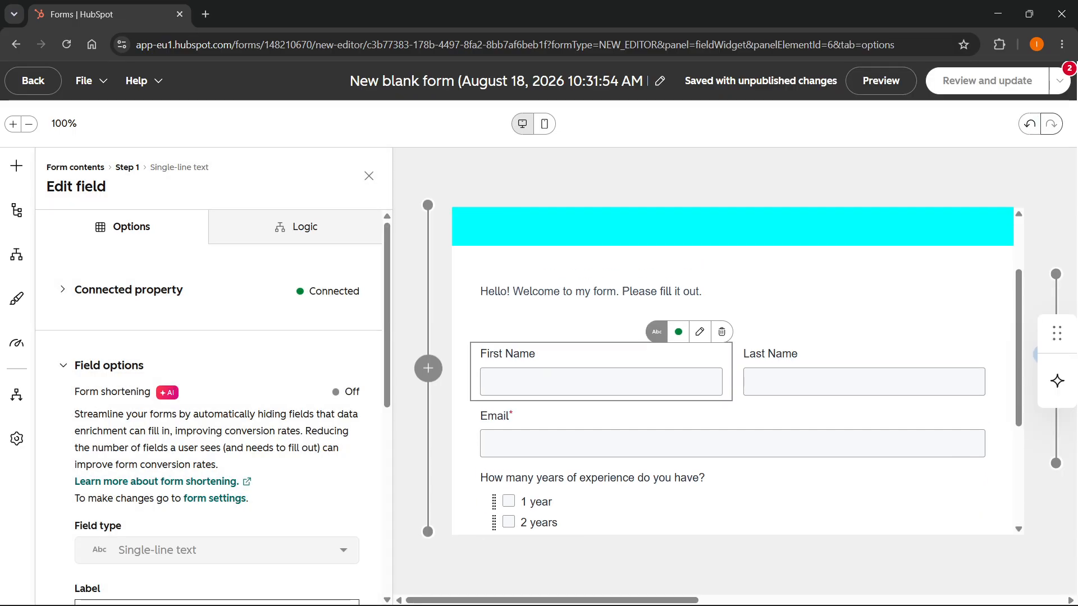